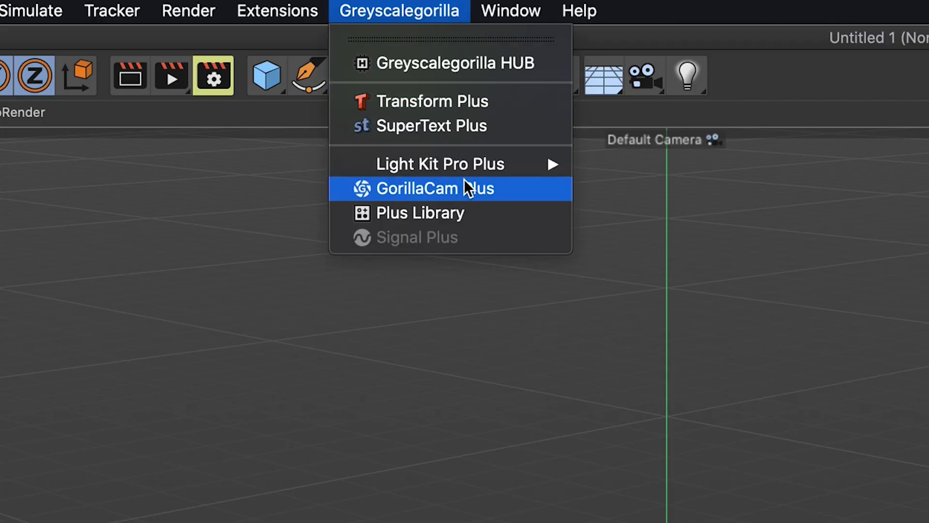
# - Open the Greyscalegorilla Plus Library at the Surface Imperfections: Scratches textures
pyautogui.click(467, 209)
pyautogui.click(102, 196)
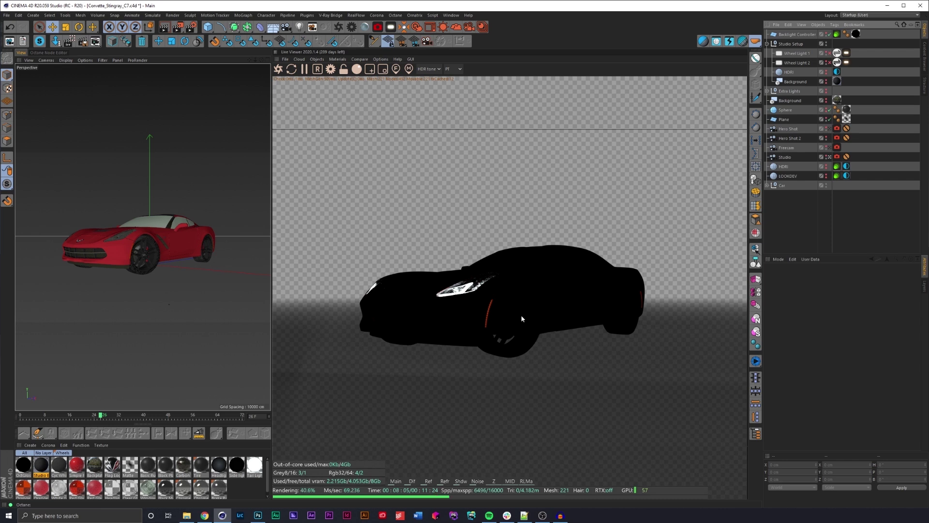
# - Set the HDRI environment's texture to a Gradient shader and bring up its settings
pyautogui.click(317, 59)
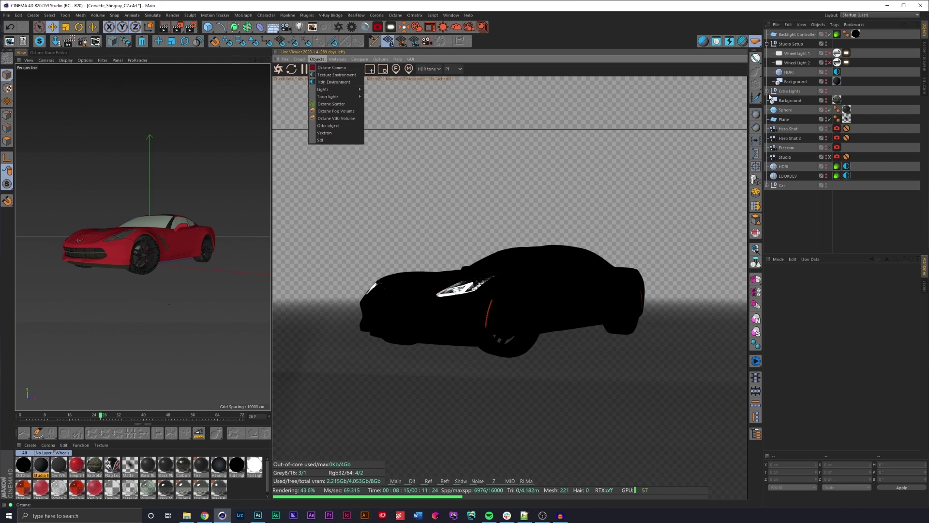
pyautogui.click(788, 74)
pyautogui.click(837, 72)
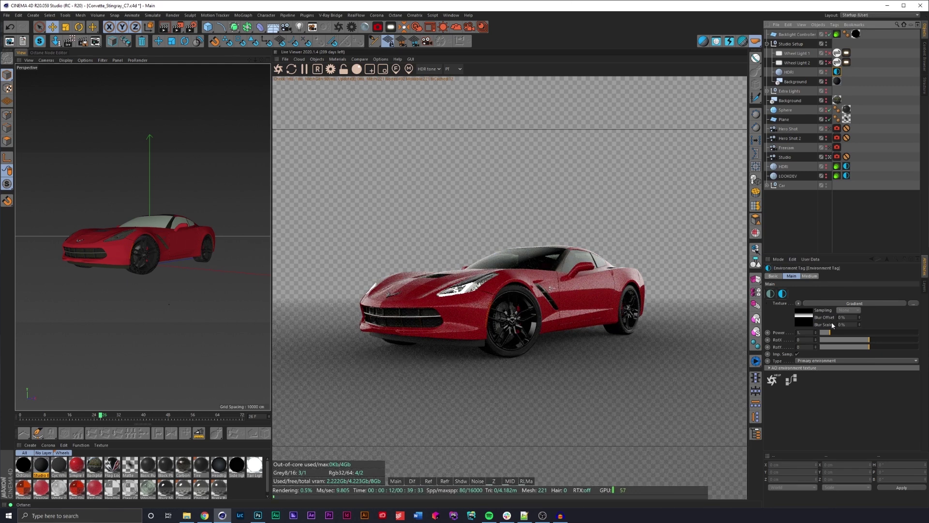
pyautogui.click(799, 303)
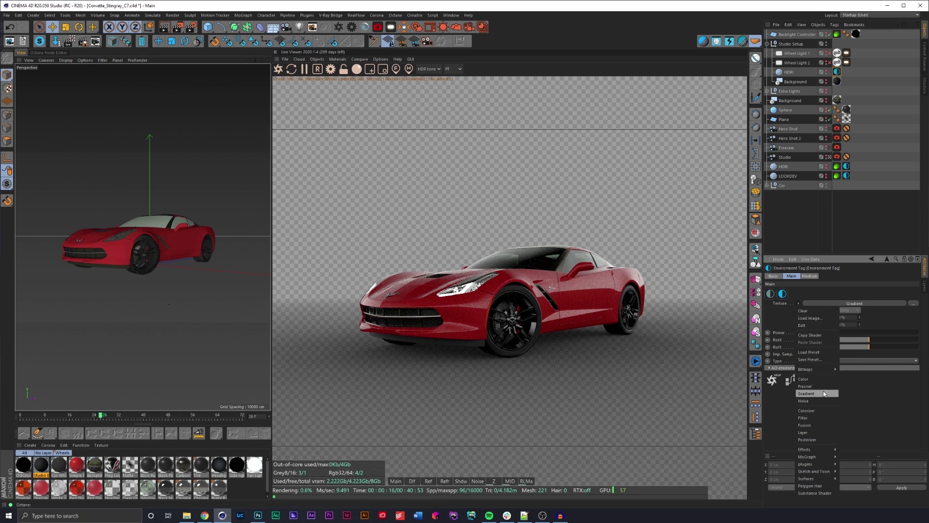
pyautogui.click(864, 315)
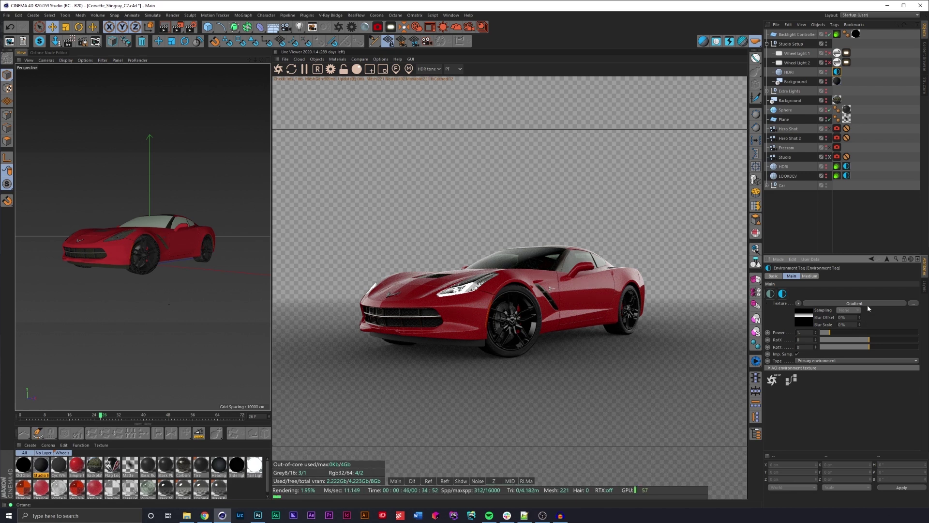
pyautogui.click(868, 304)
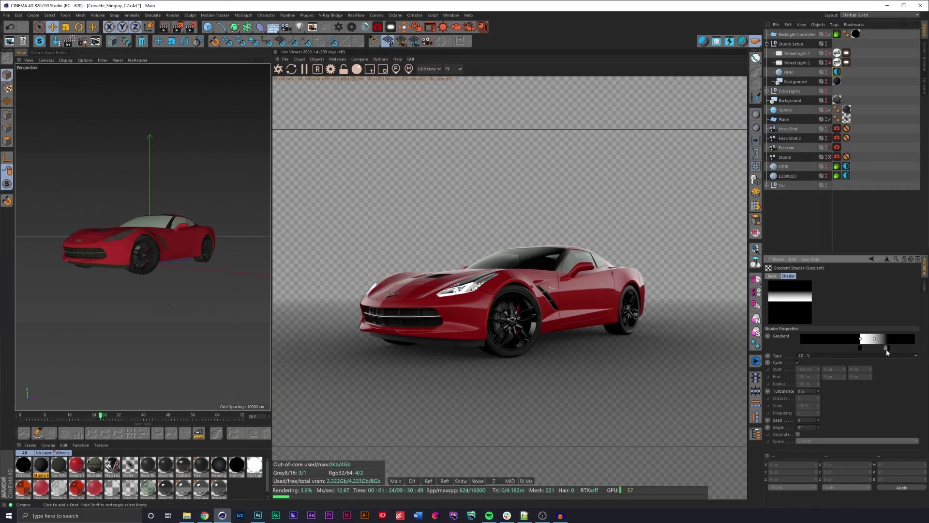
# - Adjust the right and left gradient knots to form a narrow white band between black
pyautogui.click(887, 348)
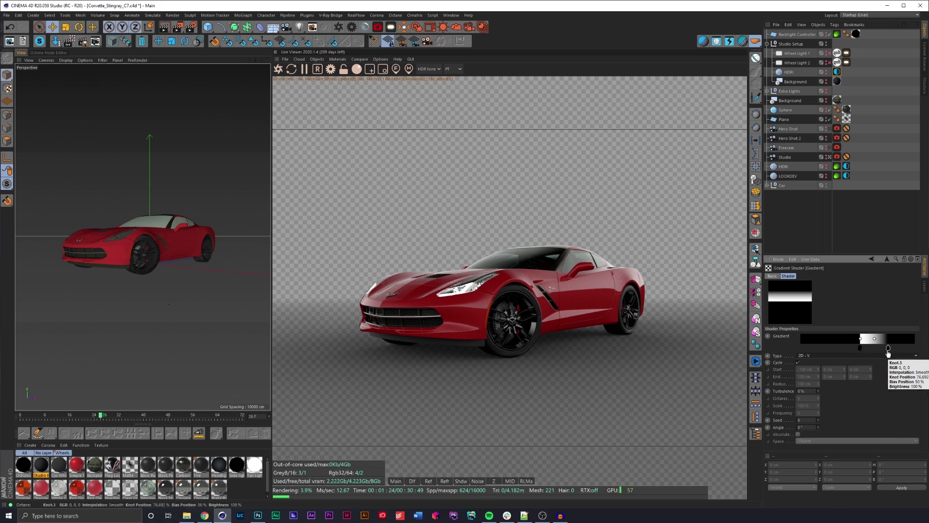
pyautogui.click(860, 348)
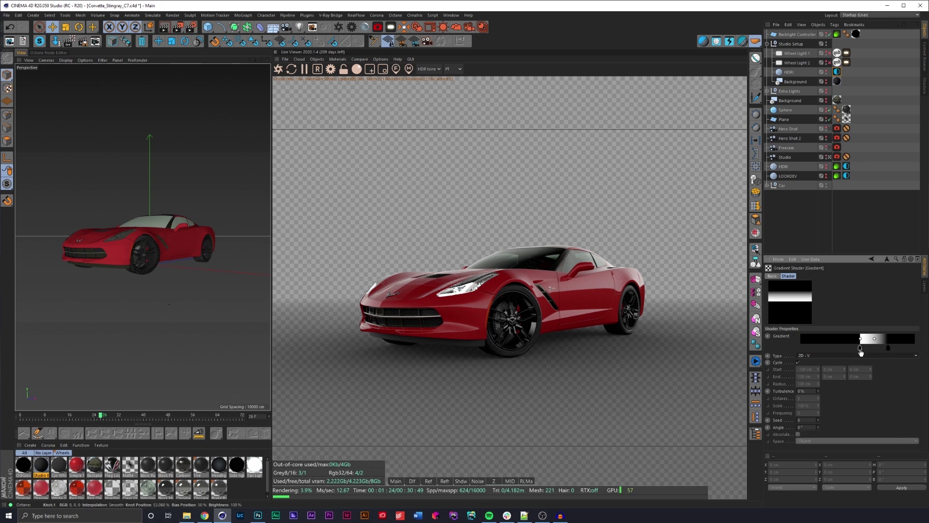
pyautogui.moveTo(861, 349)
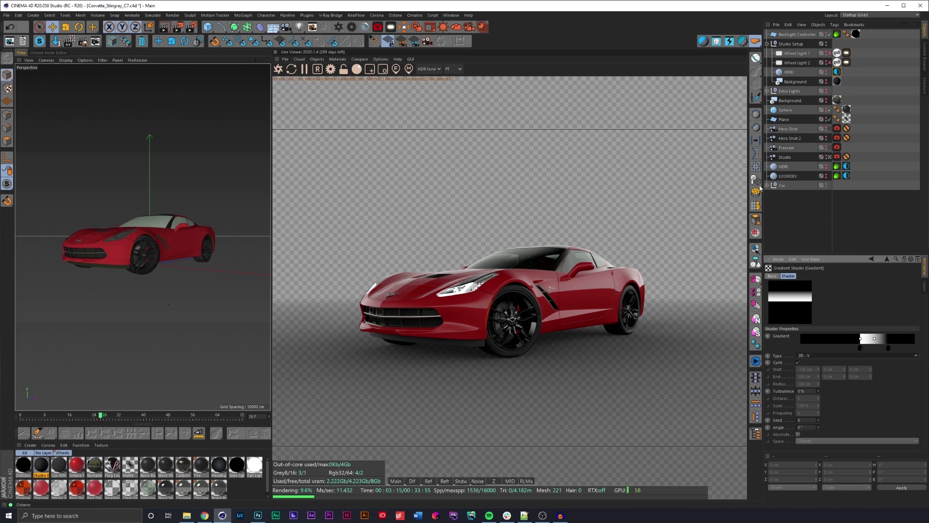
pyautogui.click(317, 59)
pyautogui.moveTo(341, 90)
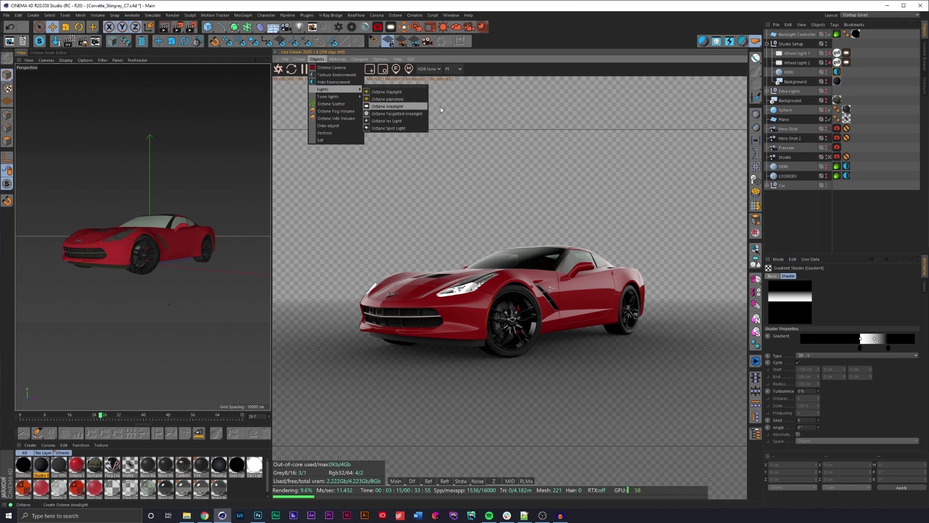
pyautogui.click(877, 81)
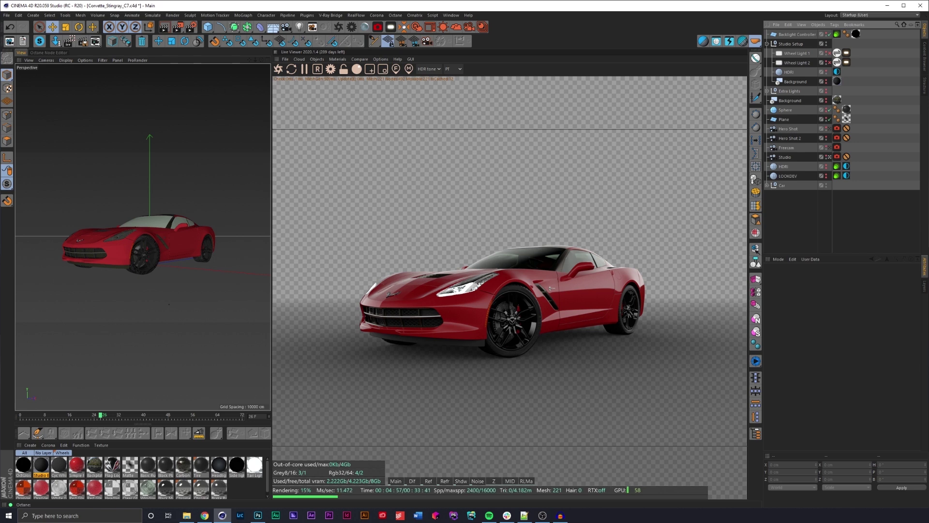
# - Filter Customize Commands for 'Set act' and add Set Active Object as Camera to the layout
pyautogui.click(452, 15)
pyautogui.moveTo(468, 28)
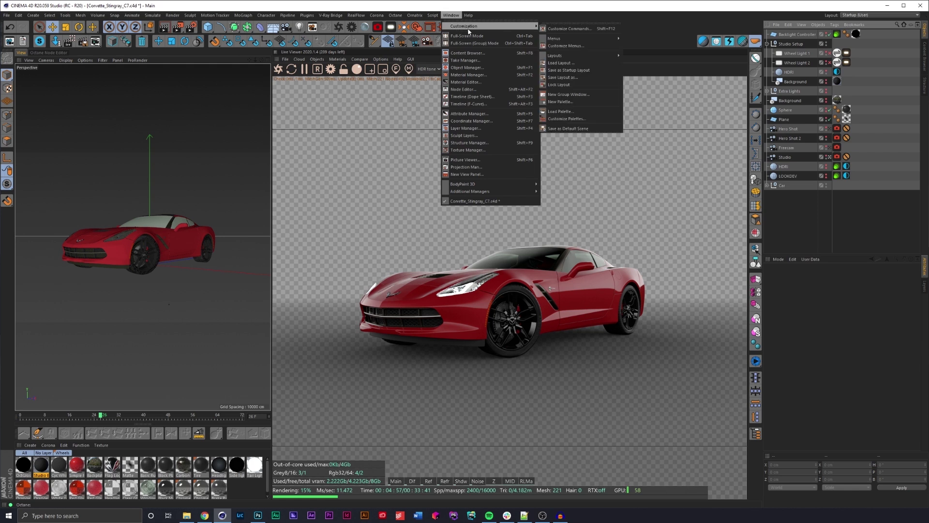
pyautogui.click(578, 119)
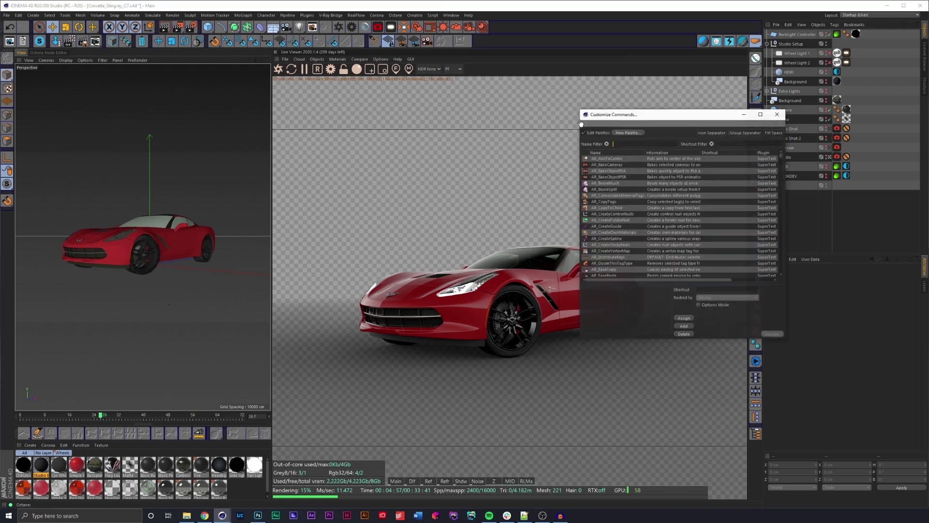
pyautogui.moveTo(640, 116); pyautogui.dragTo(592, 165)
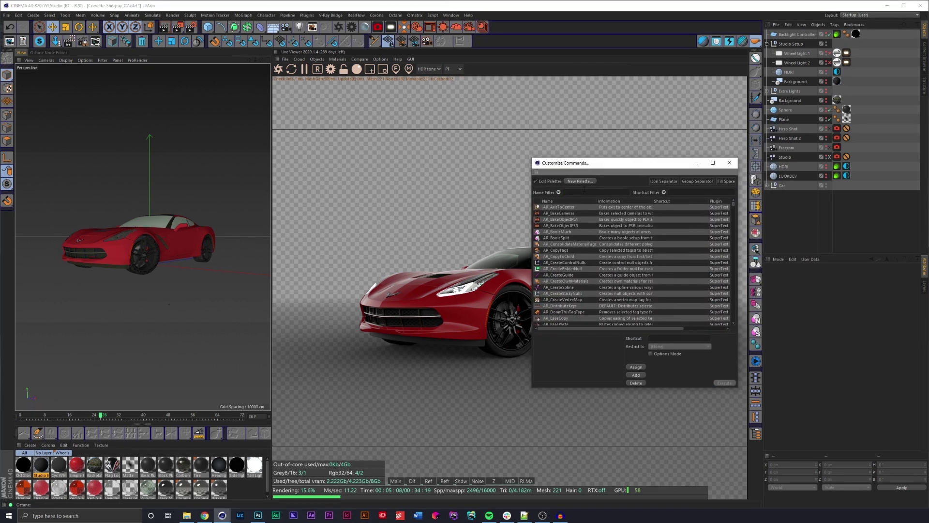
pyautogui.write('Set at')
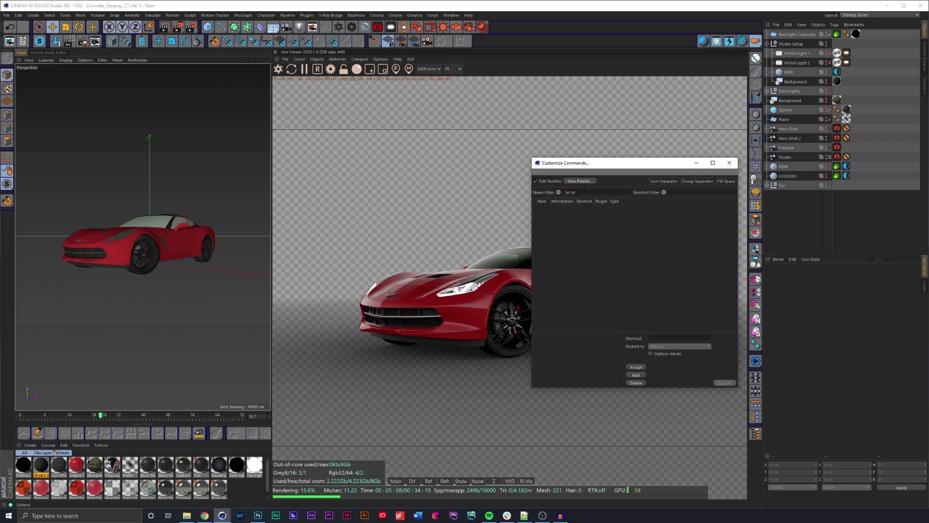
pyautogui.press('BackSpace')
pyautogui.write('cti')
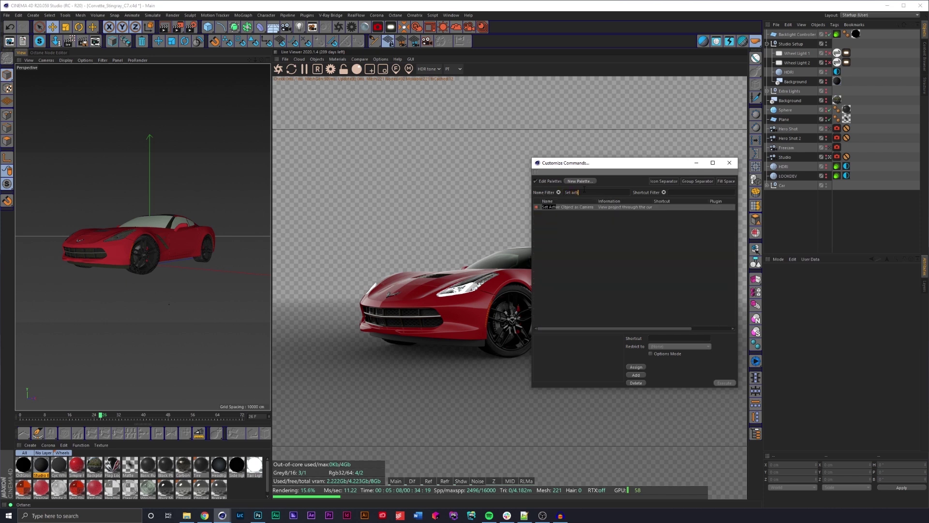
pyautogui.click(566, 207)
pyautogui.moveTo(566, 208)
pyautogui.mouseDown()
pyautogui.moveTo(533, 185)
pyautogui.moveTo(509, 37)
pyautogui.moveTo(493, 30)
pyautogui.moveTo(487, 44)
pyautogui.moveTo(494, 26)
pyautogui.moveTo(481, 48)
pyautogui.moveTo(556, 207)
pyautogui.mouseUp()
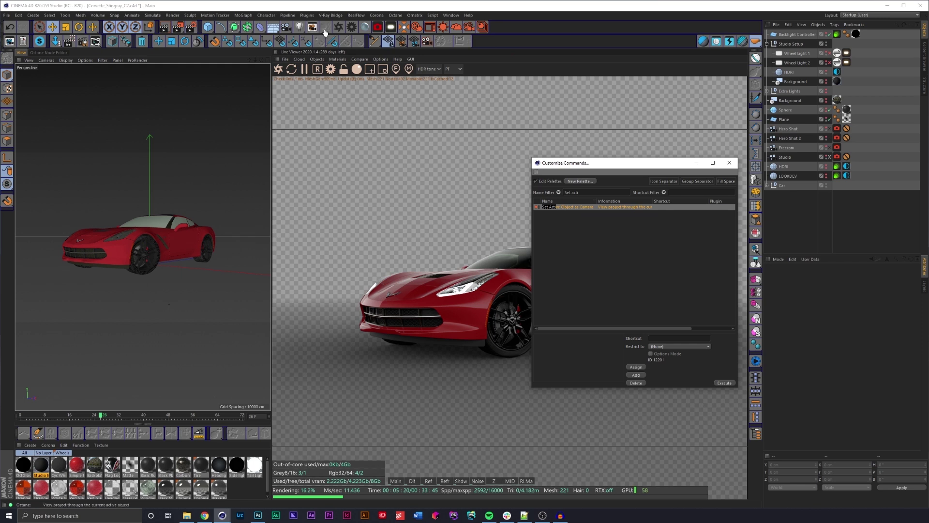
pyautogui.click(729, 163)
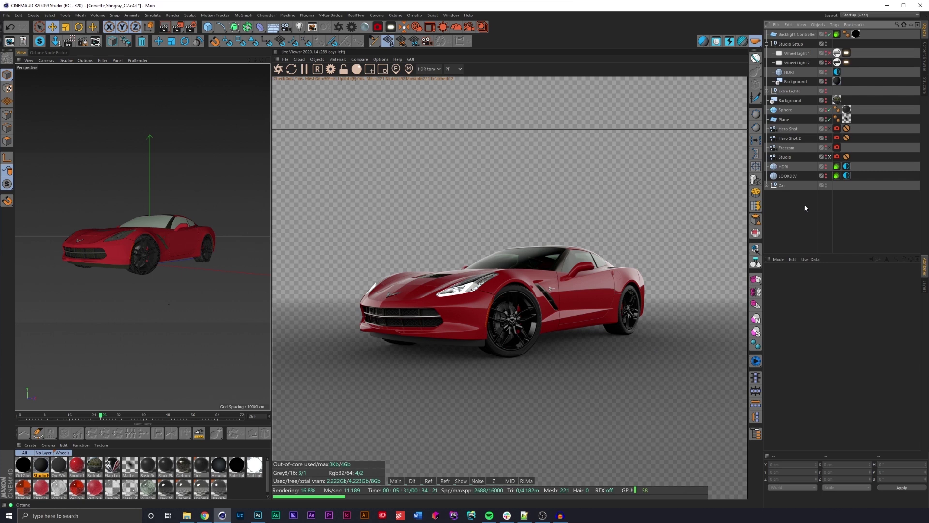
# - Add Demo Light to Studio Setup, reframe the viewport around it, and select it
pyautogui.hotkey('ctrl', 'v')
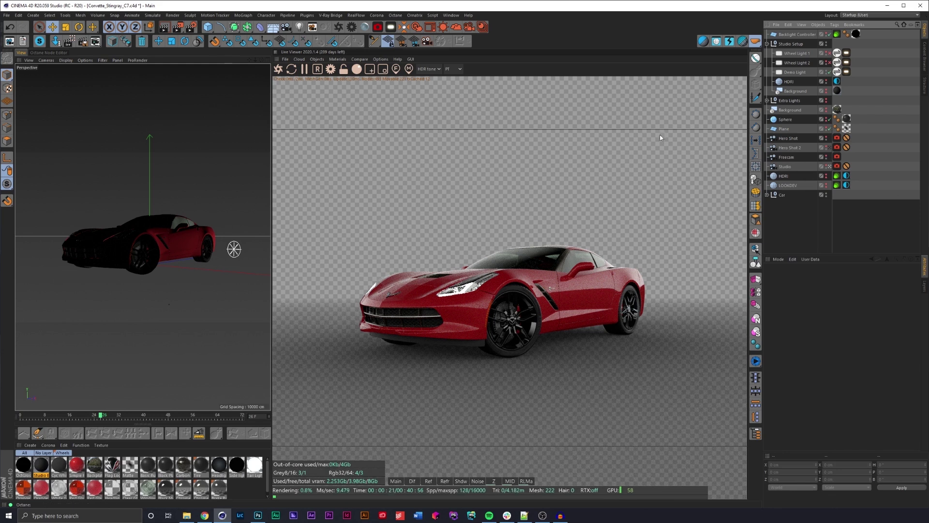
pyautogui.click(380, 59)
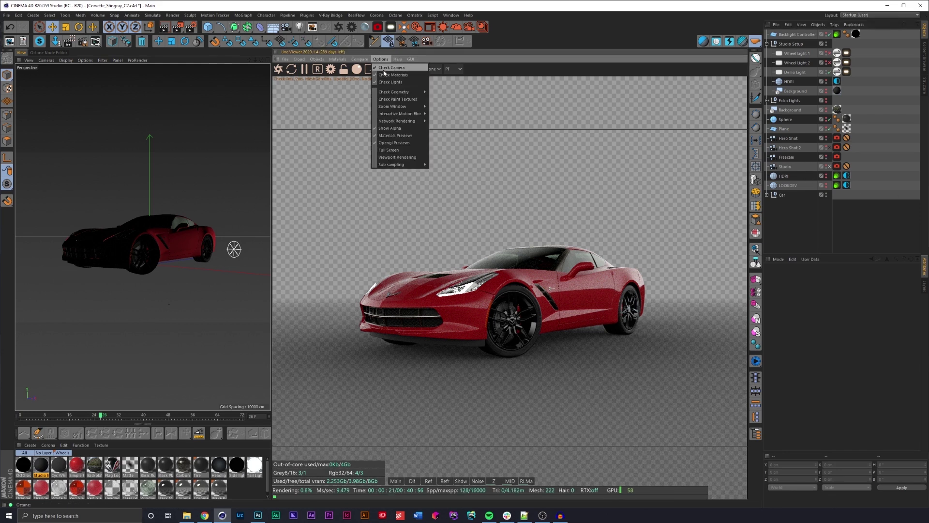
pyautogui.click(386, 68)
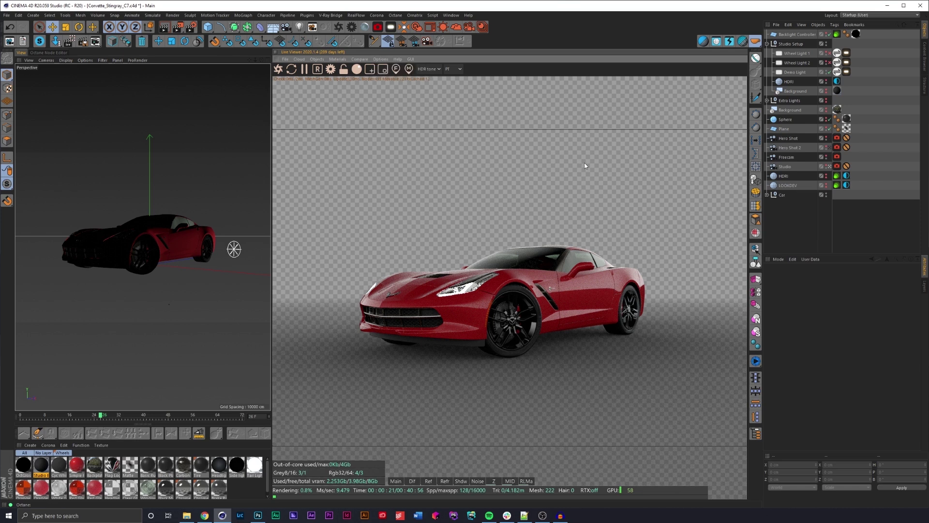
pyautogui.scroll(8, 207, 208)
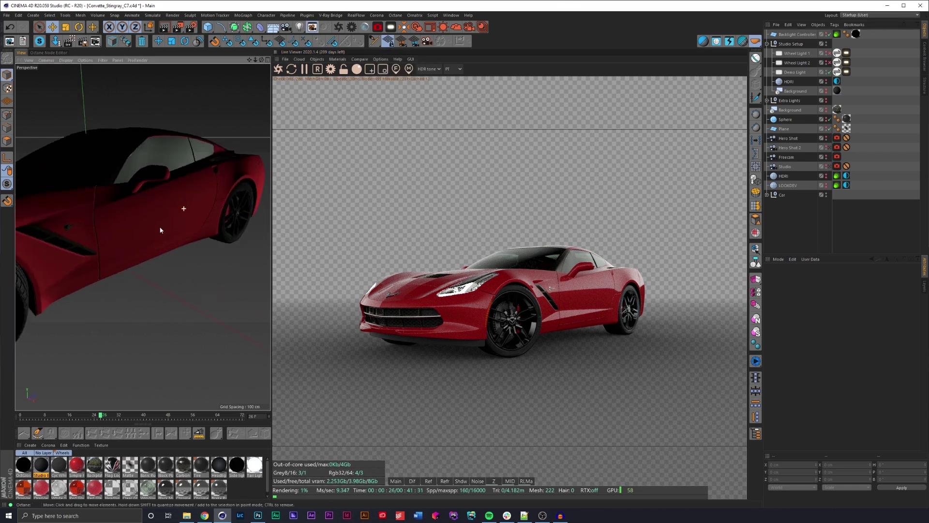
pyautogui.scroll(-5, 161, 230)
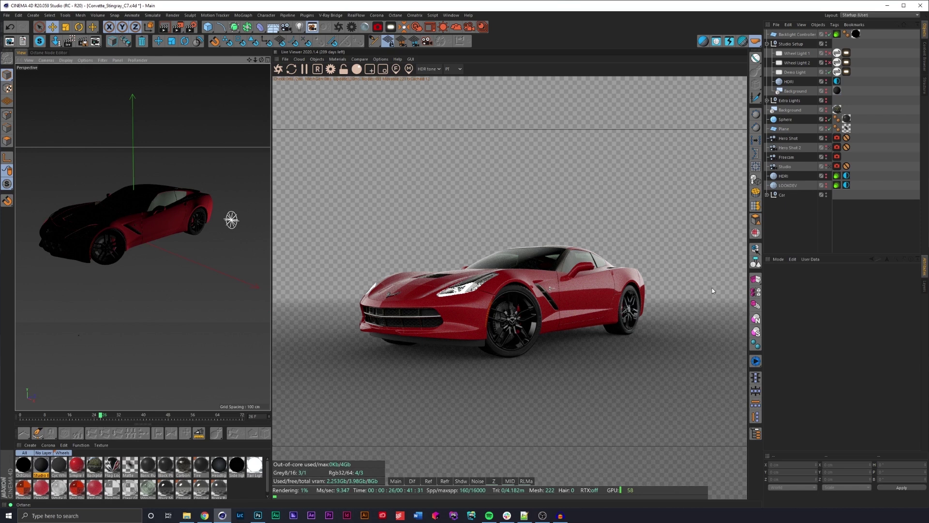
pyautogui.keyDown('alt'); pyautogui.moveTo(252, 225); pyautogui.dragTo(181, 207); pyautogui.keyUp('alt')
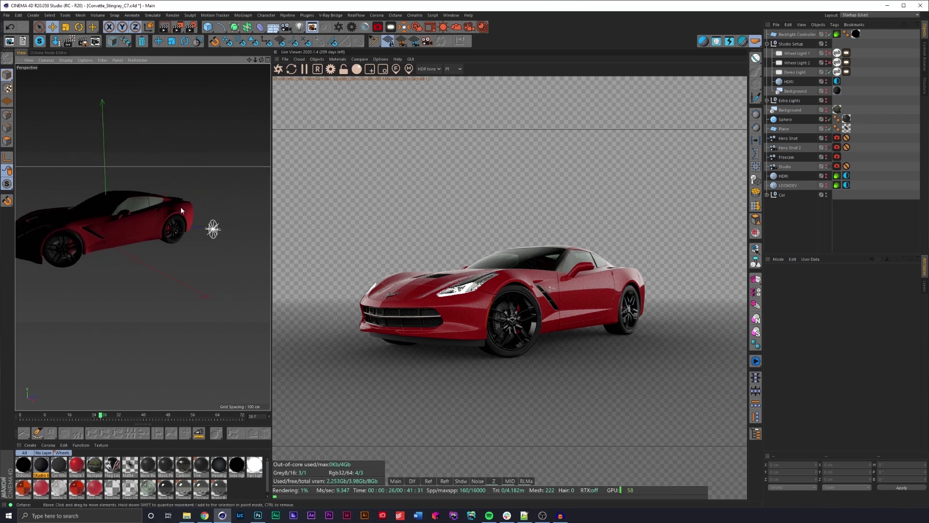
pyautogui.click(795, 73)
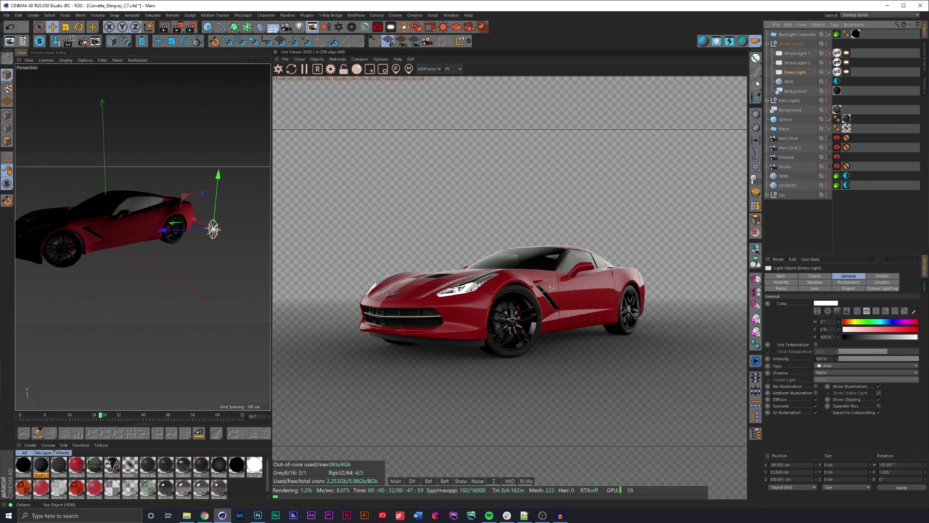
# - View through the Demo Light in a letterboxed frame and orbit around the car's wheel
pyautogui.click(323, 30)
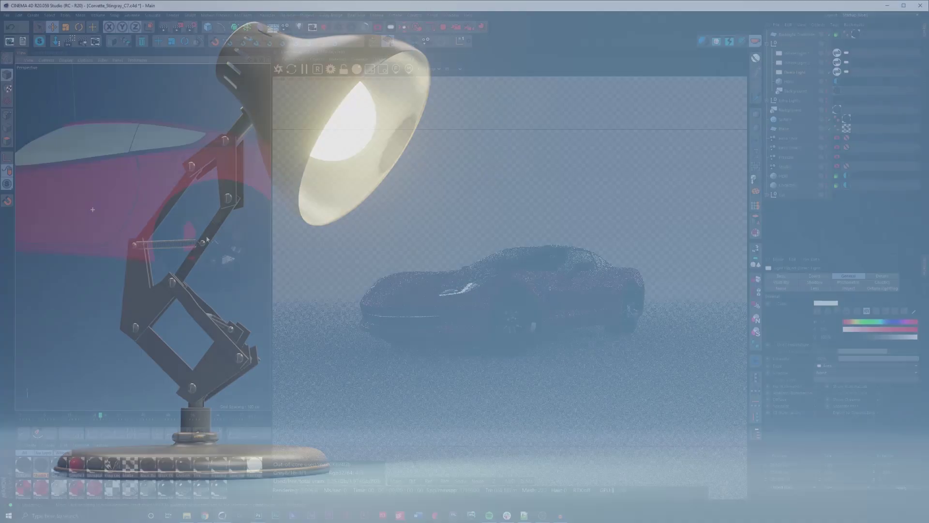
pyautogui.scroll(5, 169, 214)
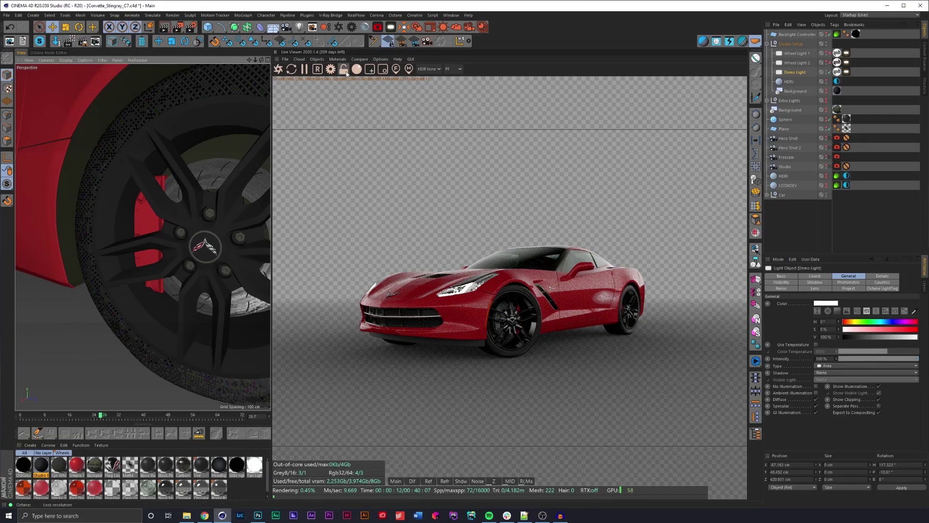
pyautogui.click(477, 68)
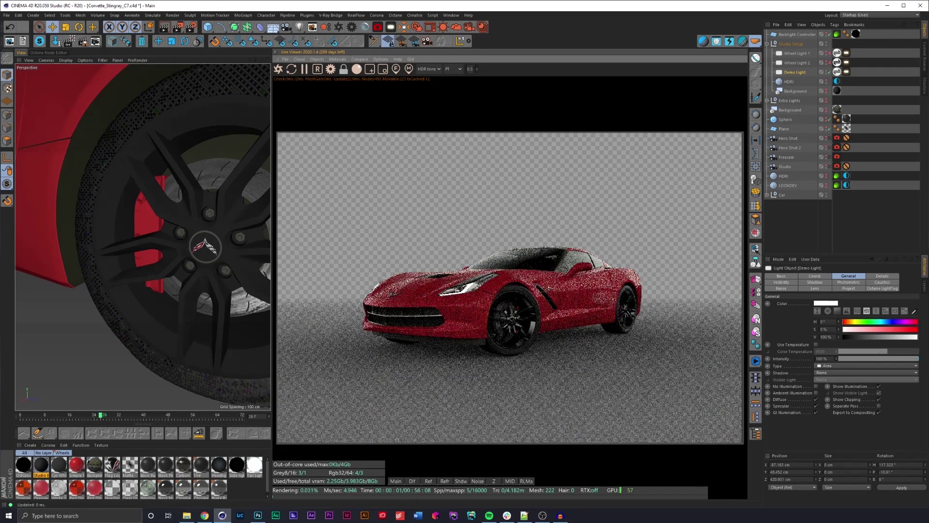
pyautogui.scroll(3, 552, 211)
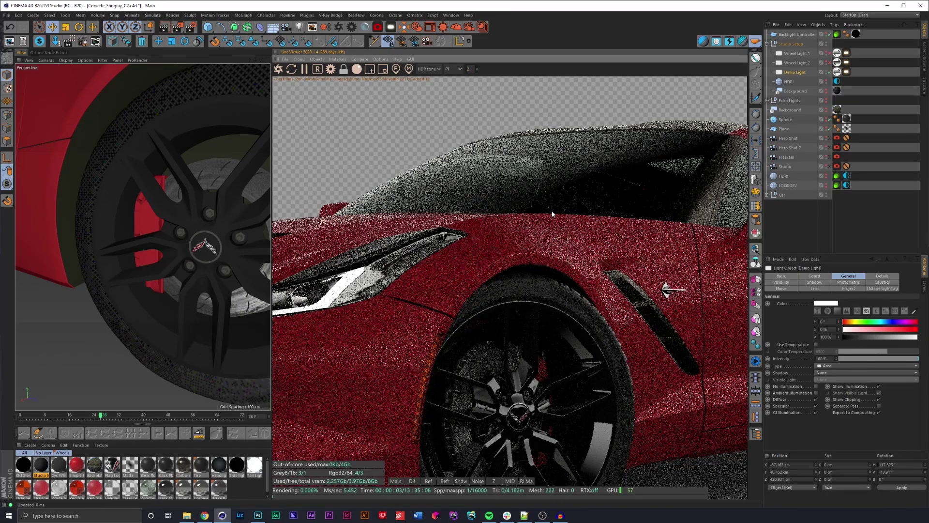
pyautogui.moveTo(551, 214); pyautogui.dragTo(278, 196)
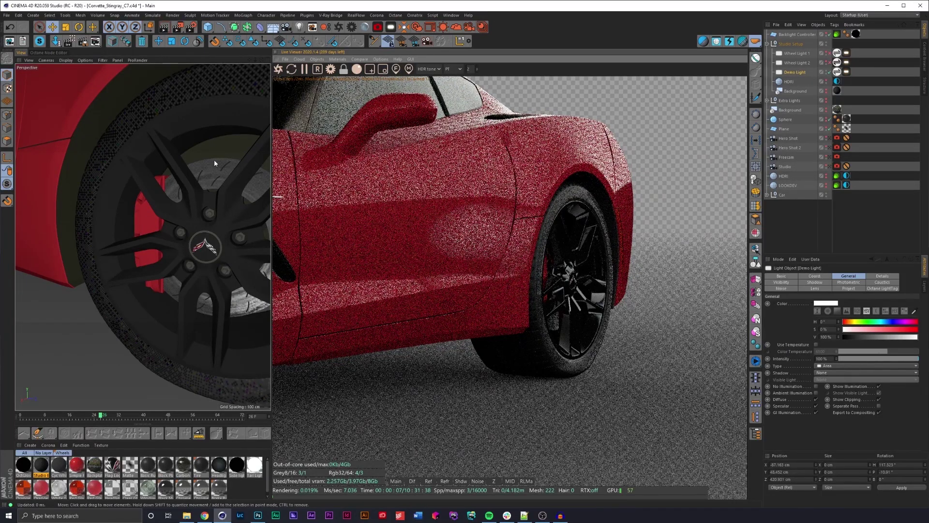
pyautogui.keyDown('alt'); pyautogui.moveTo(196, 211); pyautogui.dragTo(194, 184); pyautogui.keyUp('alt')
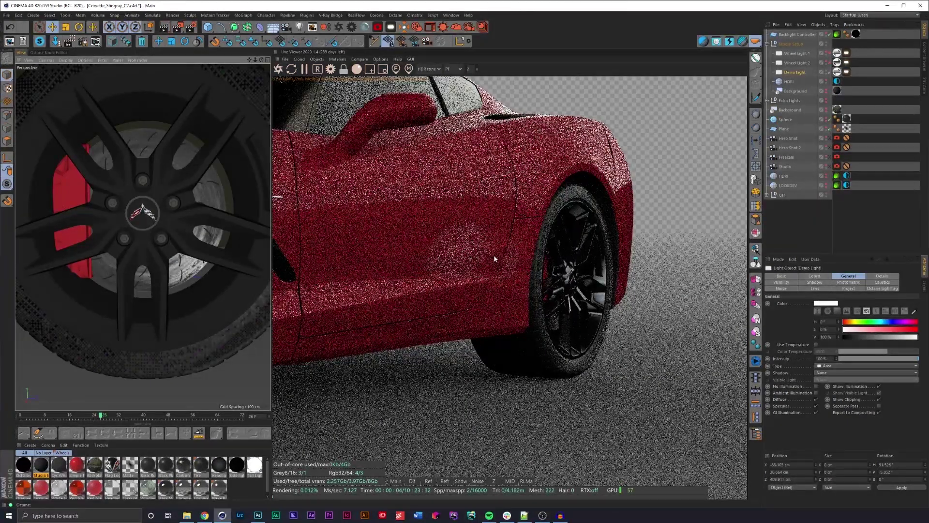
pyautogui.keyDown('alt'); pyautogui.moveTo(196, 233); pyautogui.dragTo(182, 234); pyautogui.keyUp('alt')
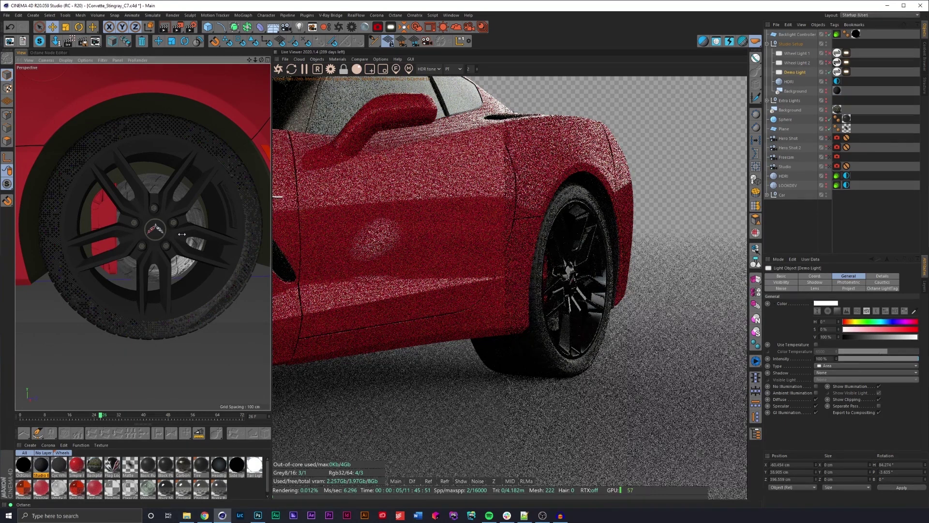
pyautogui.keyDown('alt'); pyautogui.moveTo(181, 234); pyautogui.dragTo(164, 213); pyautogui.keyUp('alt')
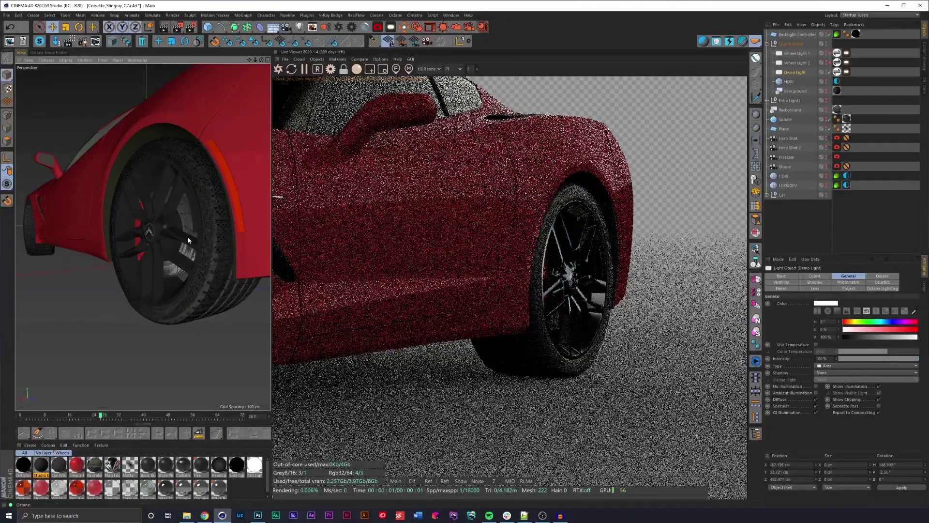
# - Return to the Studio camera view and delete the Demo Light
pyautogui.moveTo(188, 241)
pyautogui.keyDown('alt'); pyautogui.mouseDown()
pyautogui.moveTo(173, 233)
pyautogui.moveTo(189, 236)
pyautogui.mouseUp(); pyautogui.keyUp('alt')
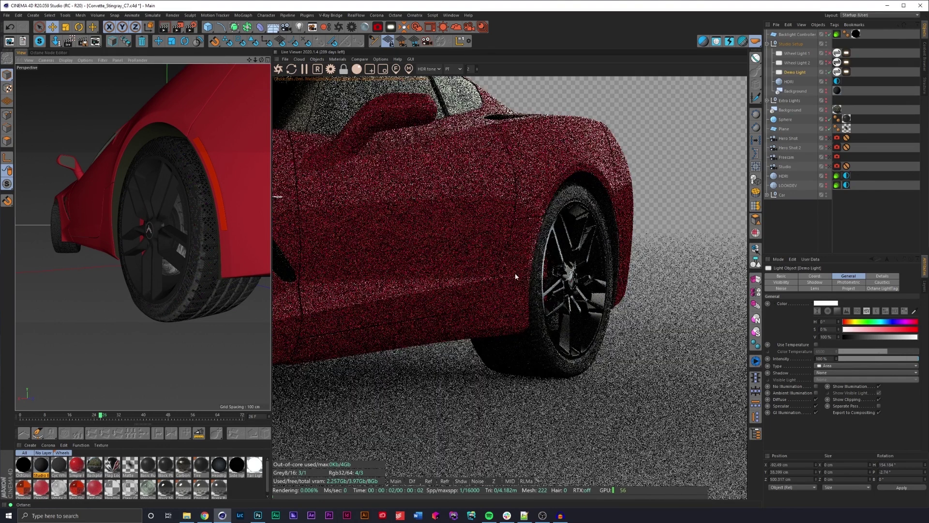
pyautogui.keyDown('alt'); pyautogui.moveTo(178, 217); pyautogui.dragTo(167, 214, button='middle'); pyautogui.keyUp('alt')
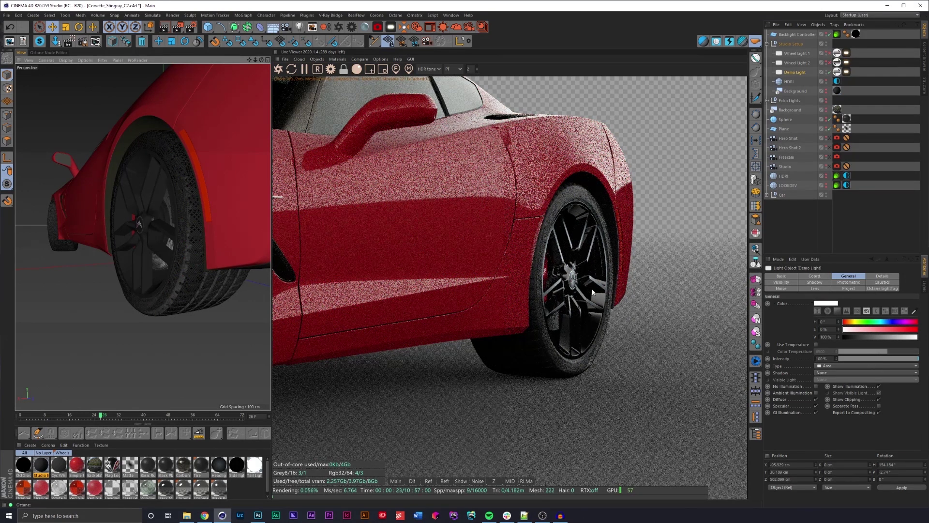
pyautogui.click(830, 167)
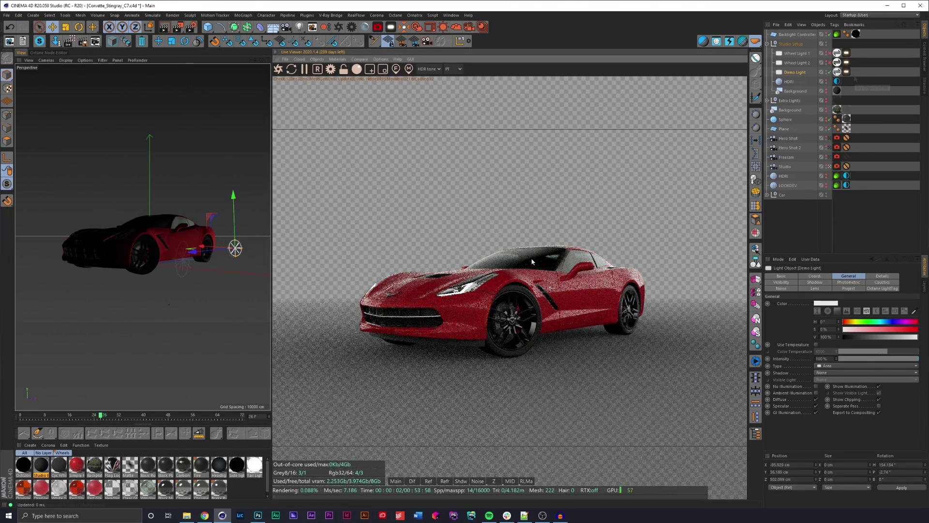
pyautogui.press('Delete')
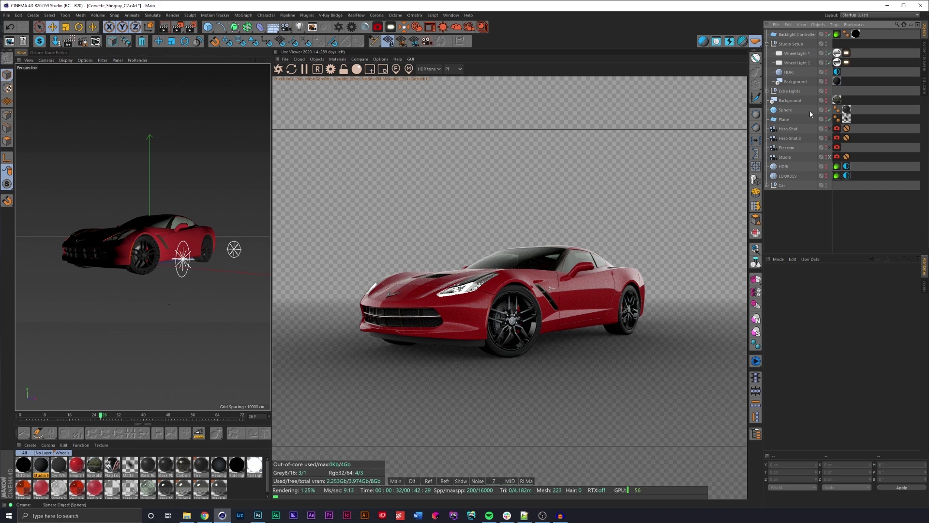
# - Check Wheel Light 2's Details area shape, keeping Disc, then bring up its tag options
pyautogui.click(799, 64)
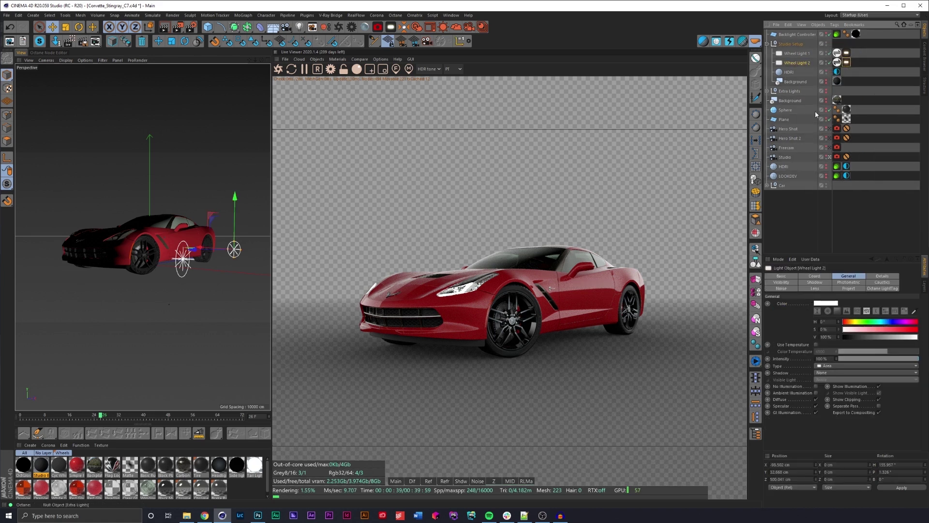
pyautogui.click(883, 276)
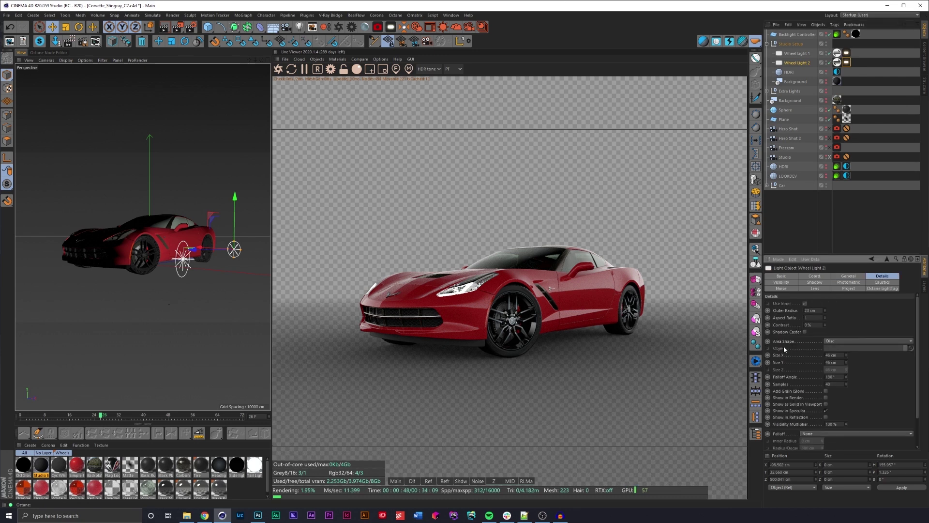
pyautogui.click(838, 341)
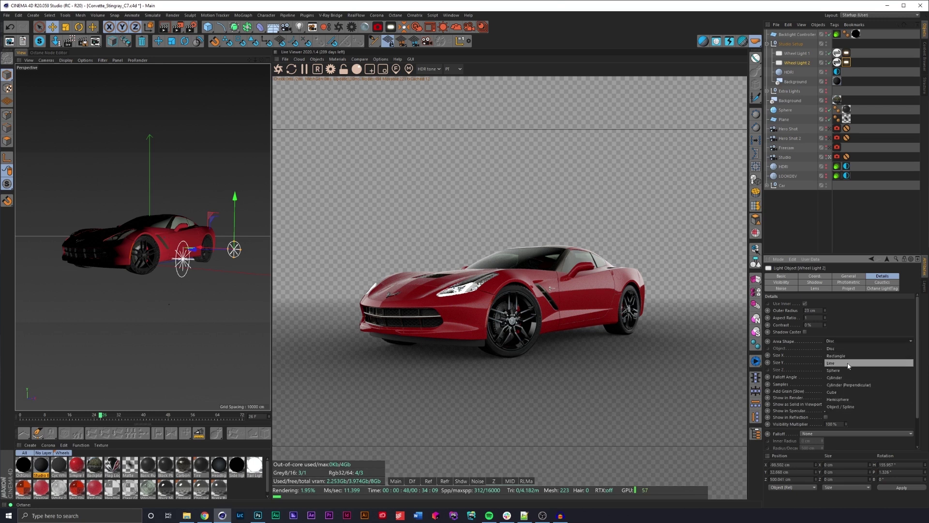
pyautogui.press('Escape')
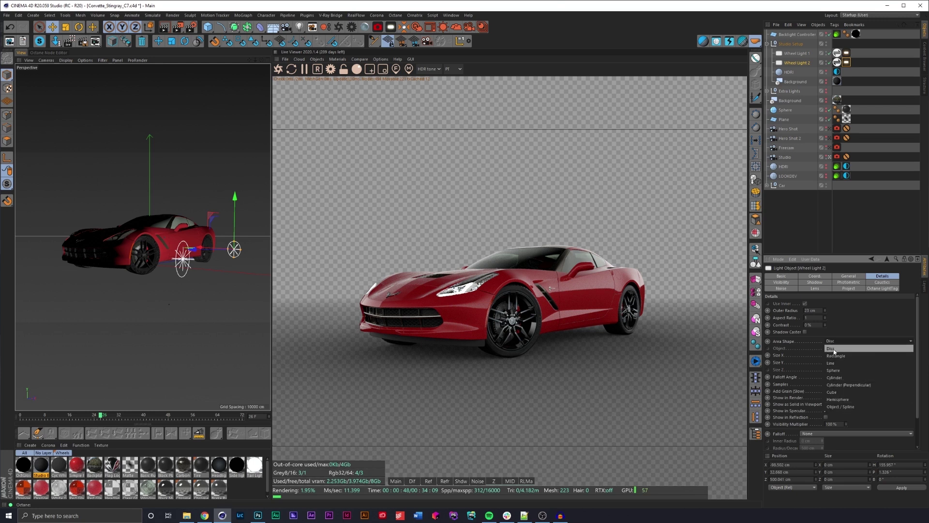
pyautogui.click(872, 218)
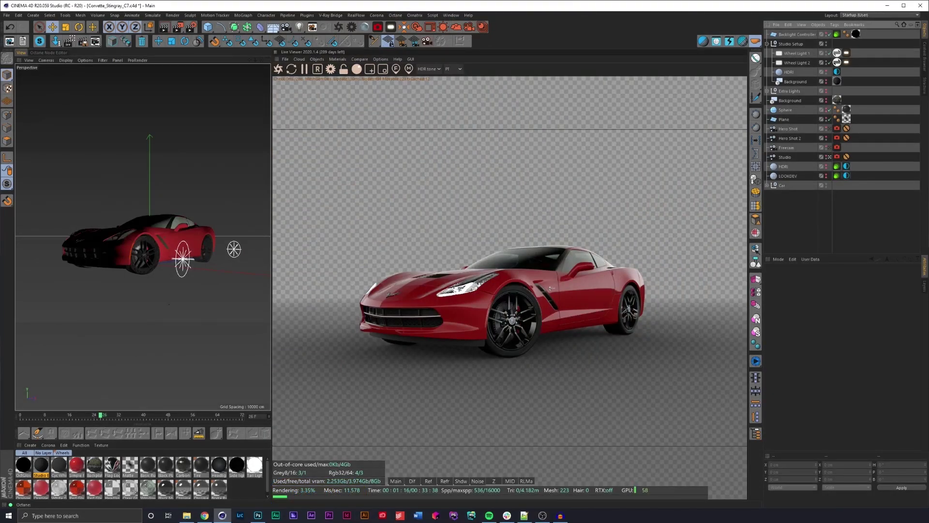
pyautogui.rightClick(798, 64)
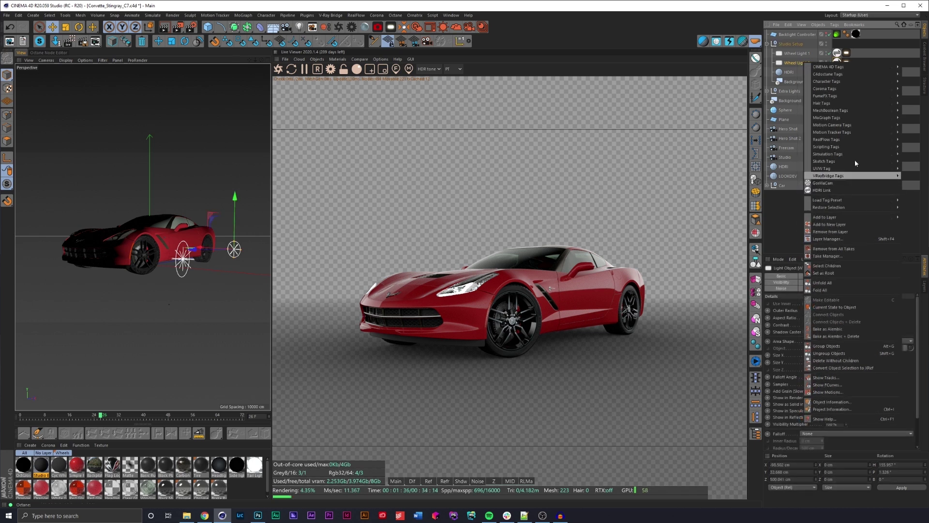
# - Add an HDRI Link tag to Wheel Light 2, check its Octane light tag texture, and show the HDRI Link settings
pyautogui.click(878, 45)
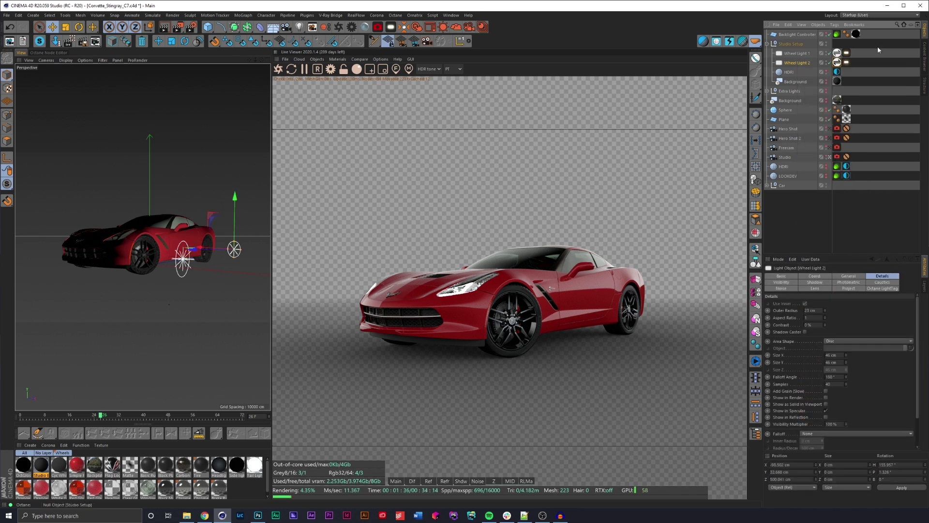
pyautogui.click(846, 63)
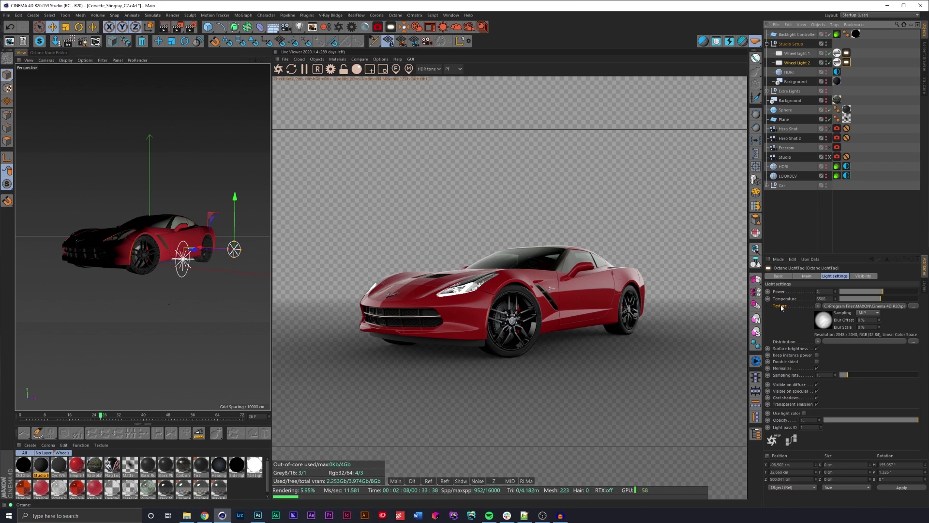
pyautogui.moveTo(788, 308); pyautogui.dragTo(843, 64)
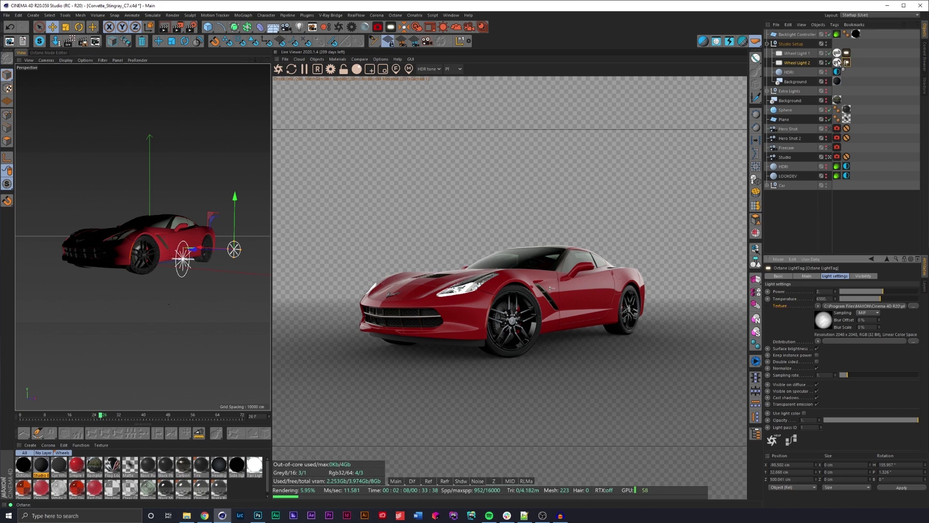
pyautogui.click(838, 63)
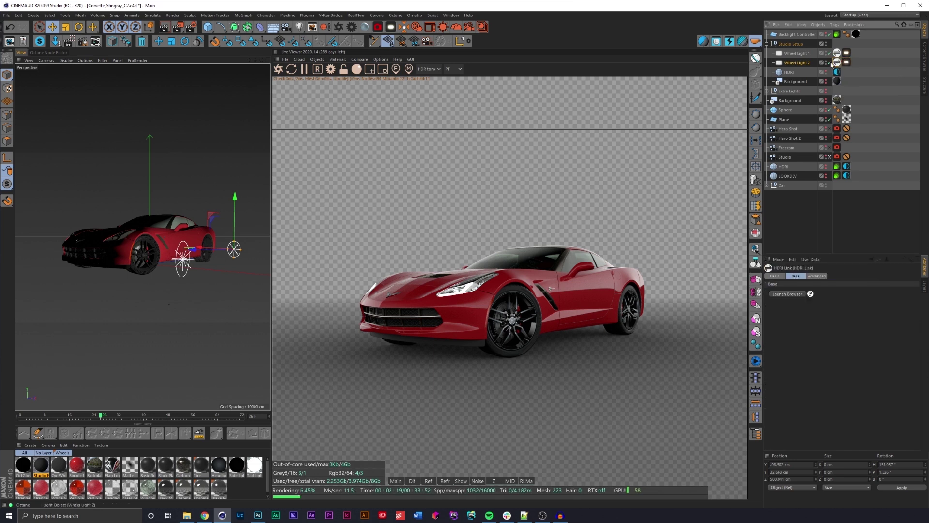
pyautogui.click(788, 294)
pyautogui.moveTo(810, 206); pyautogui.dragTo(269, 129)
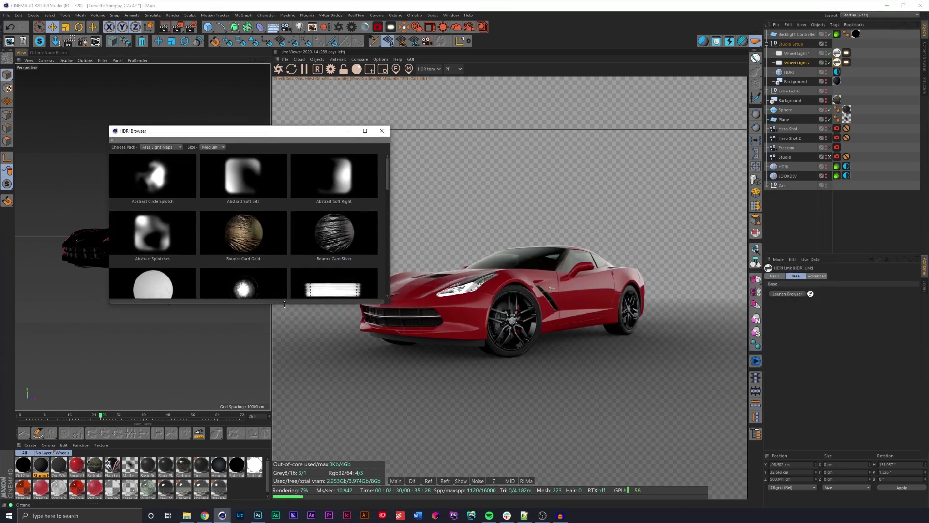
pyautogui.moveTo(285, 304); pyautogui.dragTo(310, 441)
pyautogui.moveTo(299, 133); pyautogui.dragTo(252, 126)
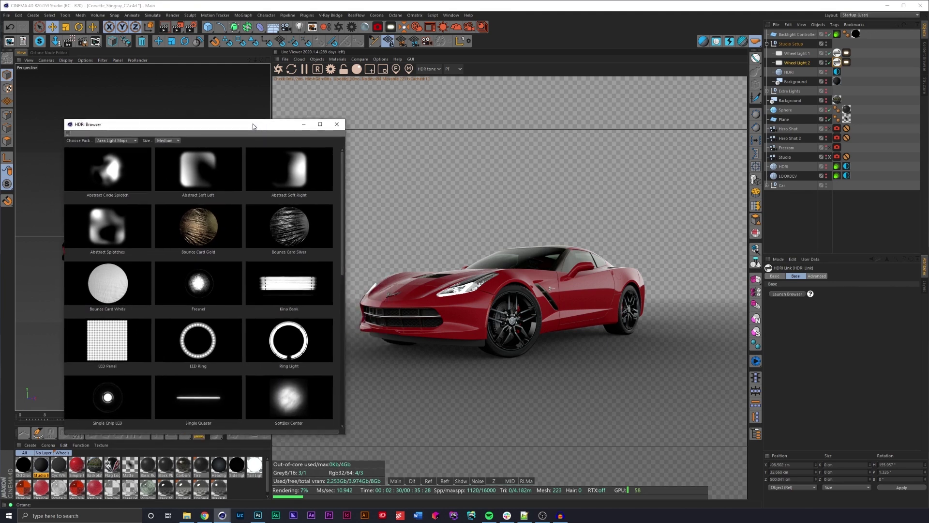
pyautogui.scroll(-3, 255, 235)
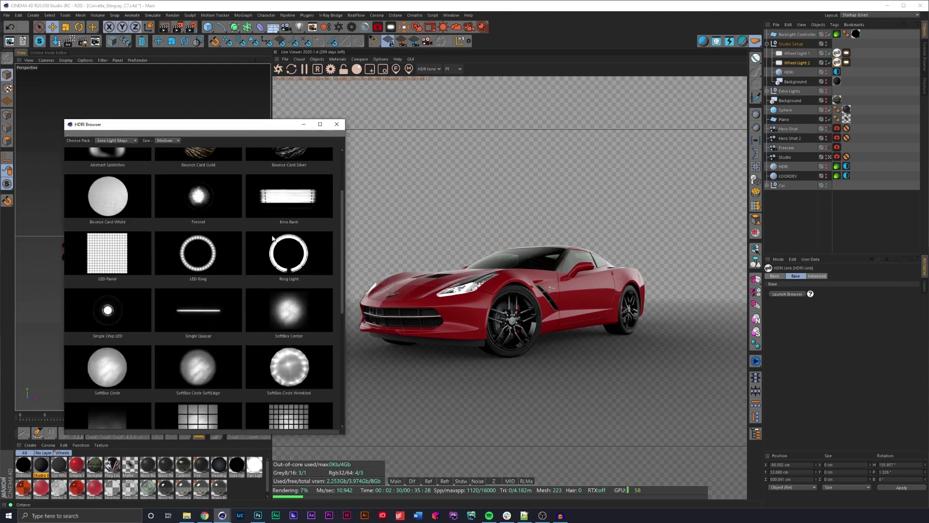
pyautogui.scroll(2, 286, 324)
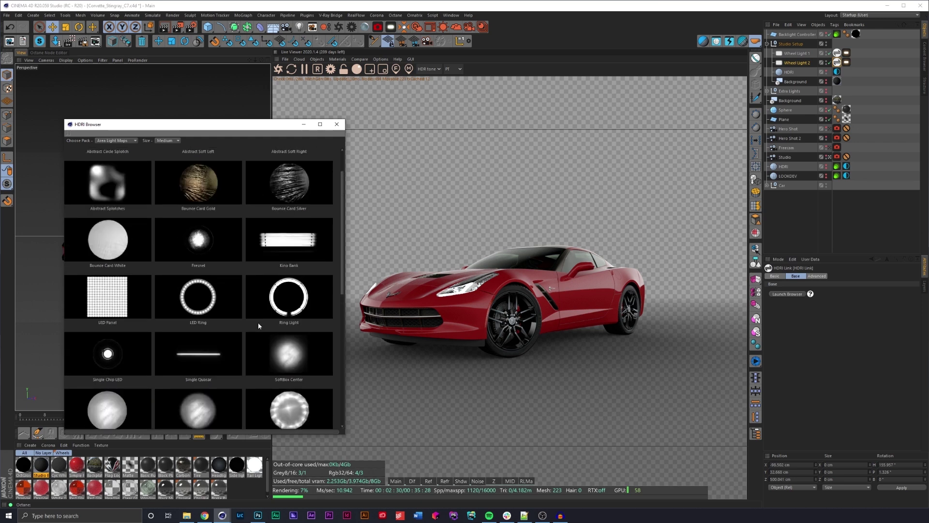
pyautogui.scroll(-2, 226, 337)
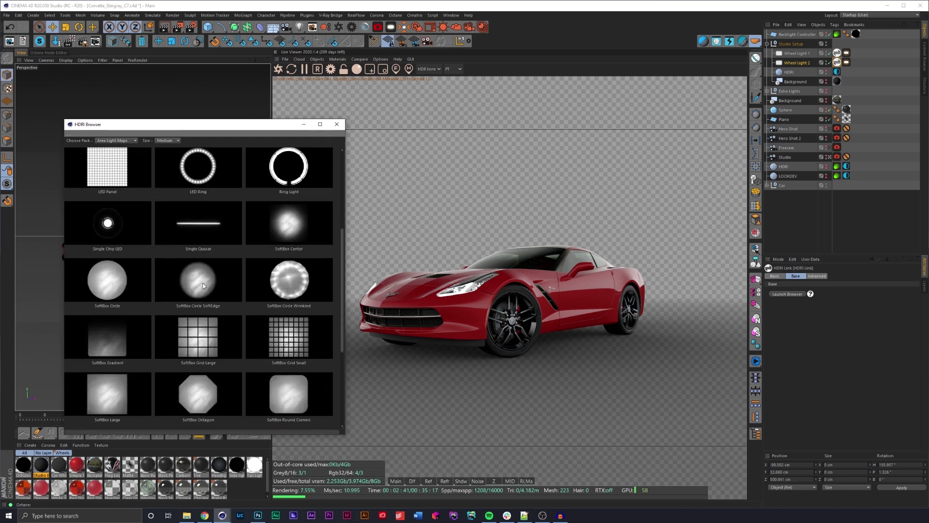
pyautogui.click(847, 63)
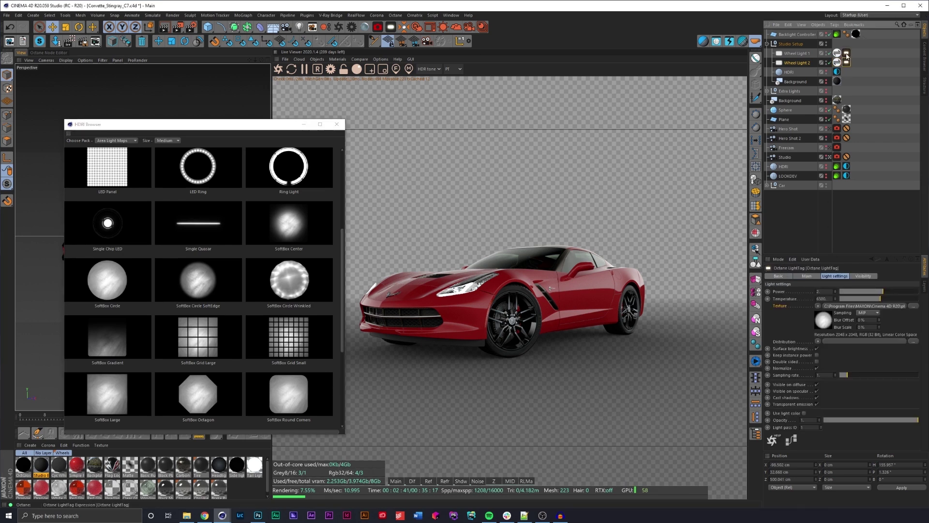
pyautogui.click(336, 124)
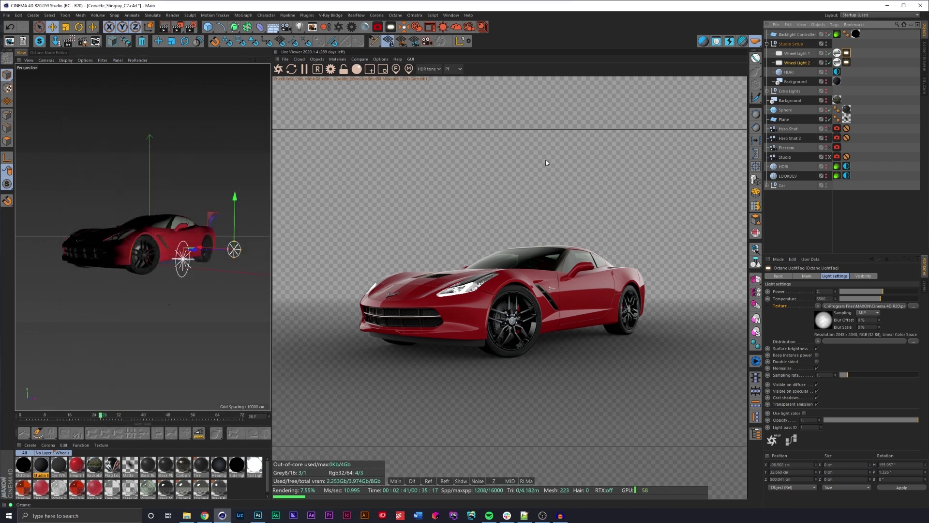
pyautogui.click(844, 209)
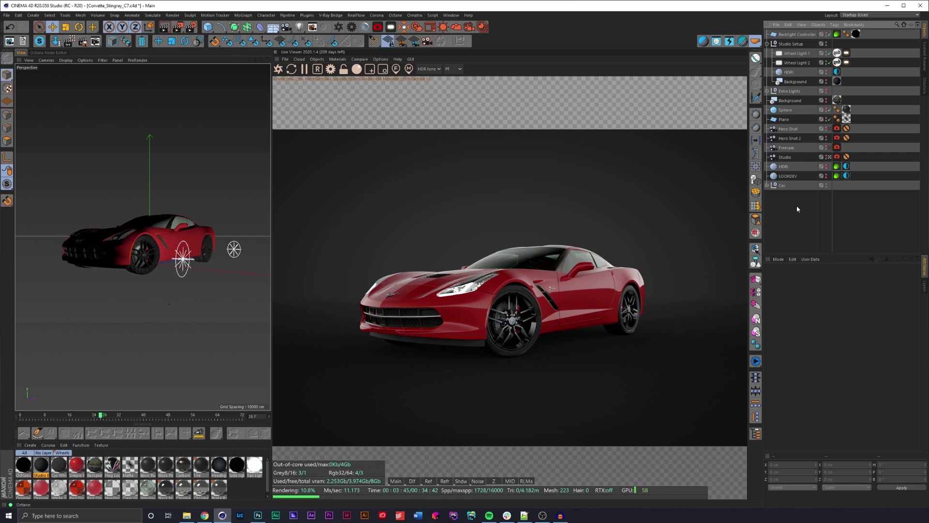
# - Select the Background object and show its Studio BG texture tag settings
pyautogui.click(796, 83)
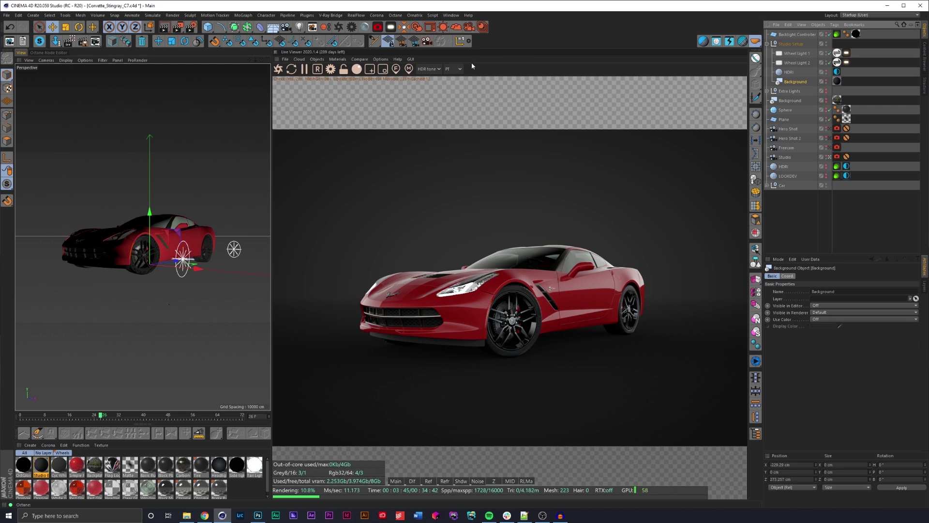
pyautogui.click(273, 27)
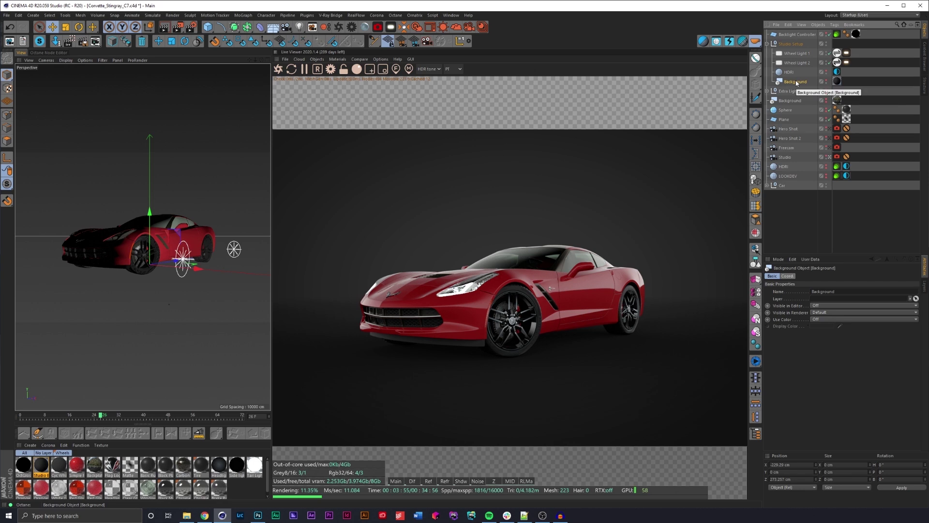
pyautogui.click(837, 81)
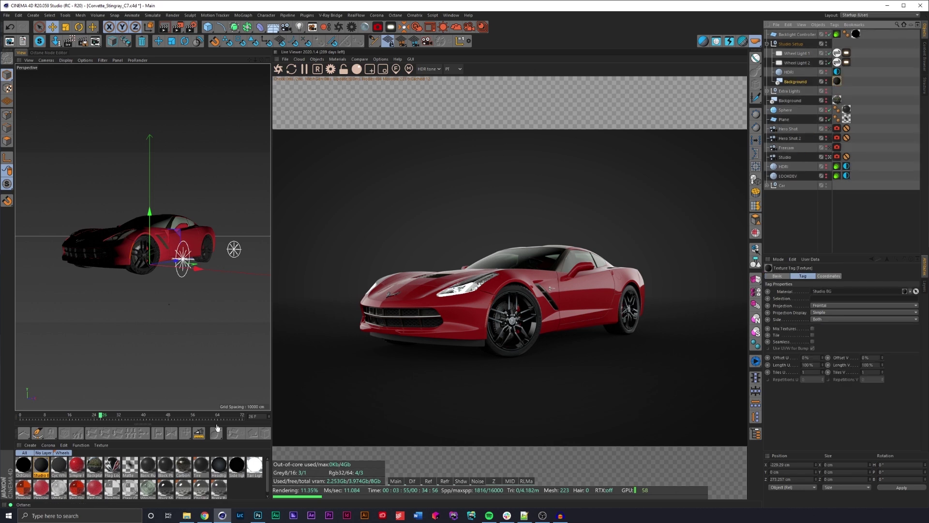
pyautogui.doubleClick(41, 465)
pyautogui.moveTo(241, 50); pyautogui.dragTo(248, 139)
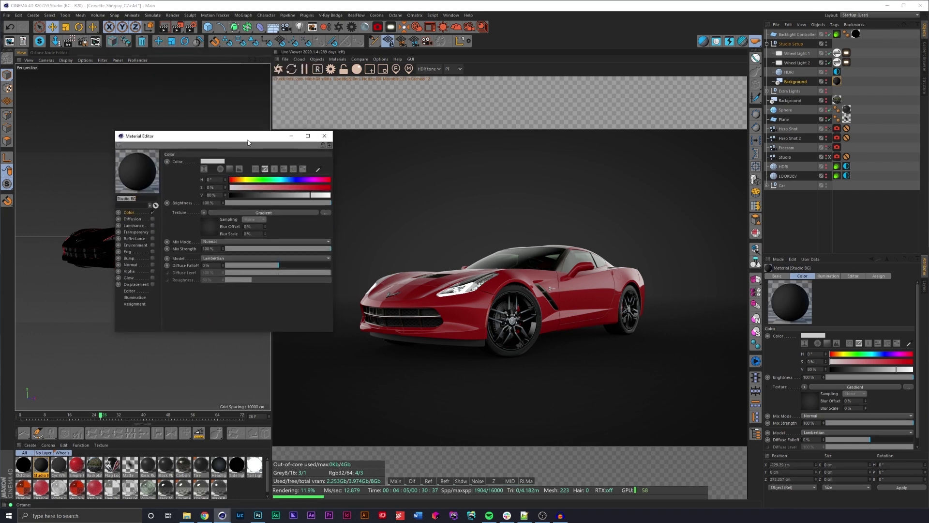
pyautogui.click(204, 212)
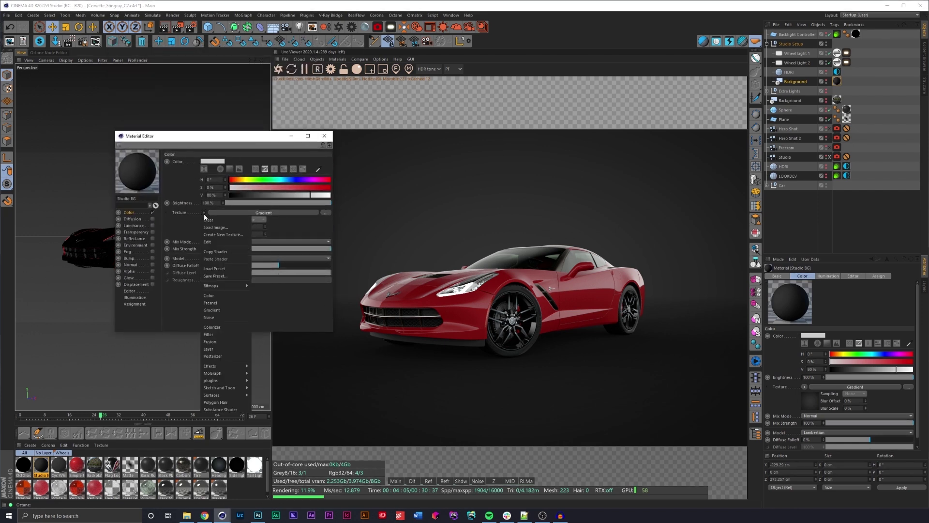
pyautogui.click(279, 218)
pyautogui.click(269, 213)
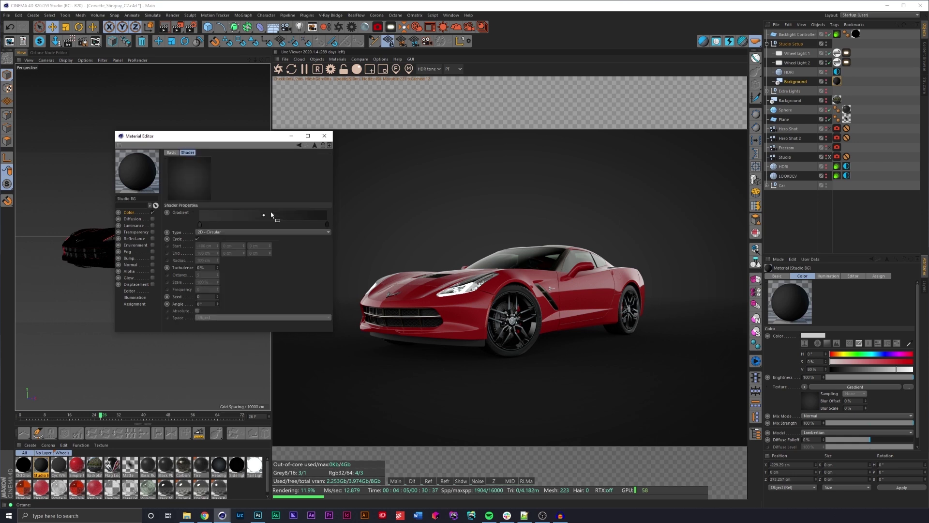
pyautogui.click(216, 234)
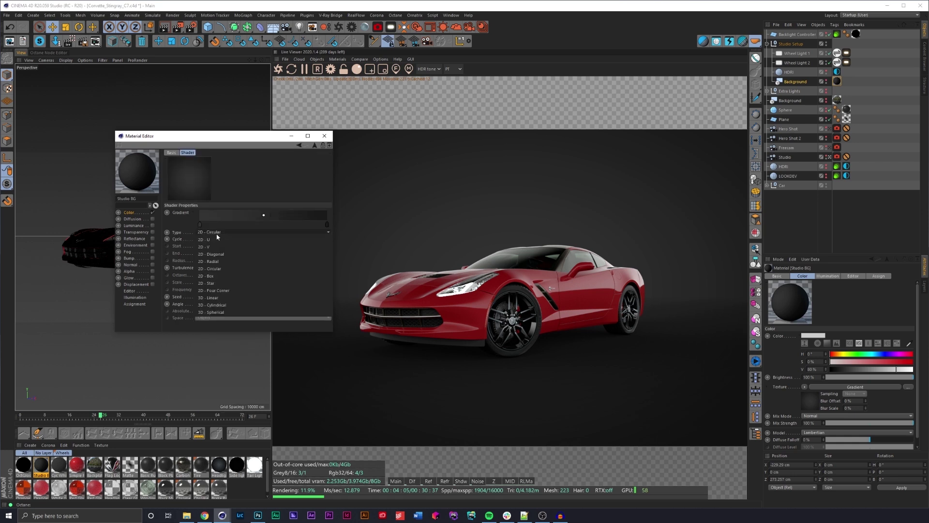
pyautogui.click(211, 235)
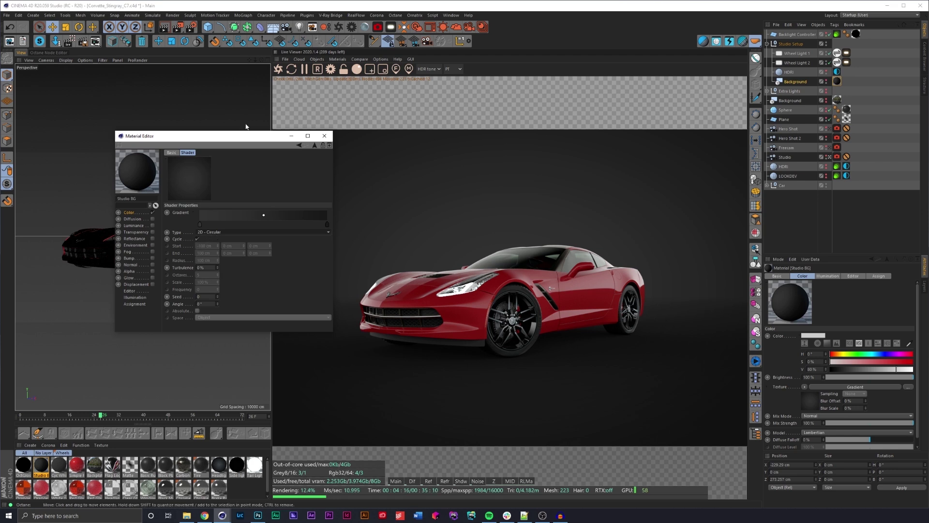
pyautogui.moveTo(222, 131)
pyautogui.mouseDown()
pyautogui.moveTo(223, 68)
pyautogui.moveTo(215, 124)
pyautogui.mouseUp()
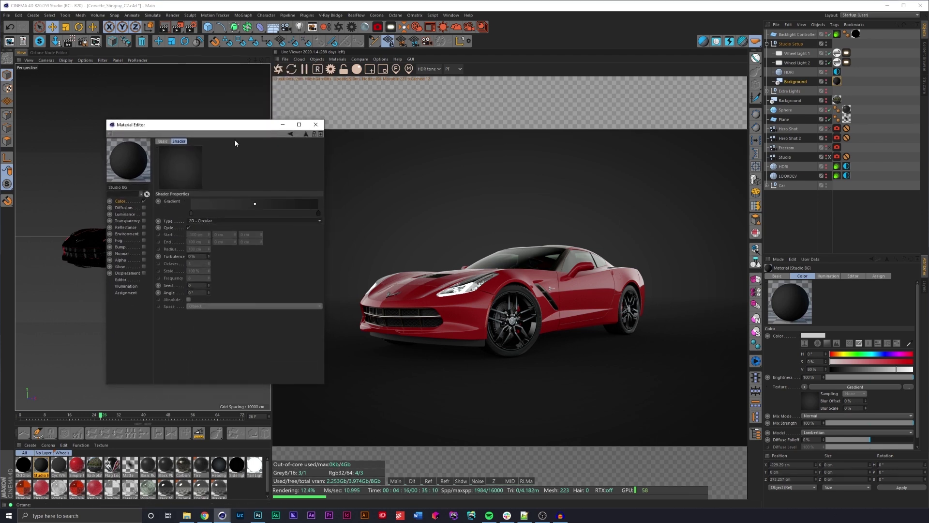
pyautogui.click(191, 213)
pyautogui.doubleClick(191, 214)
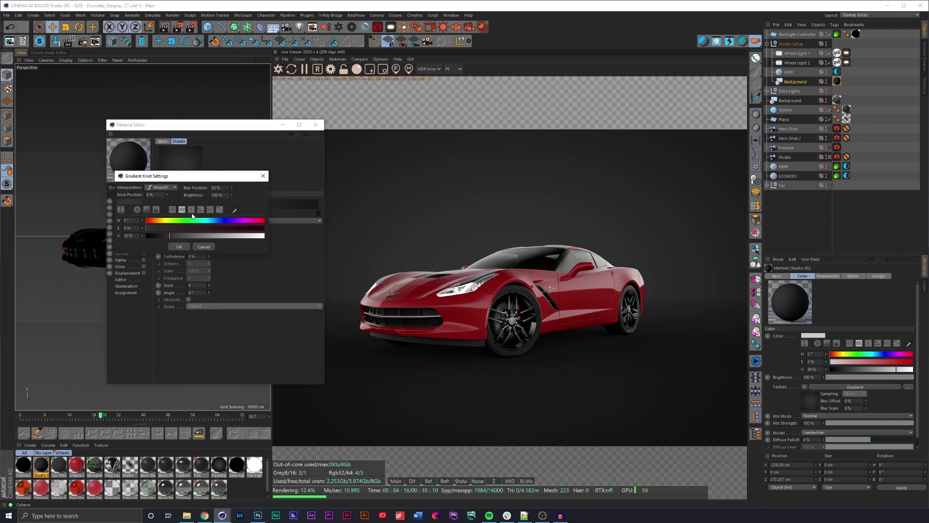
pyautogui.click(203, 247)
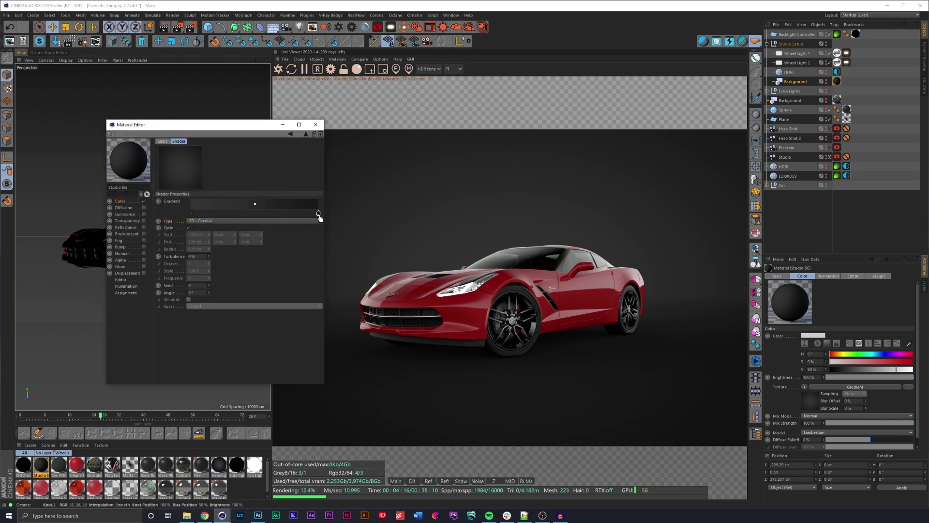
pyautogui.doubleClick(319, 214)
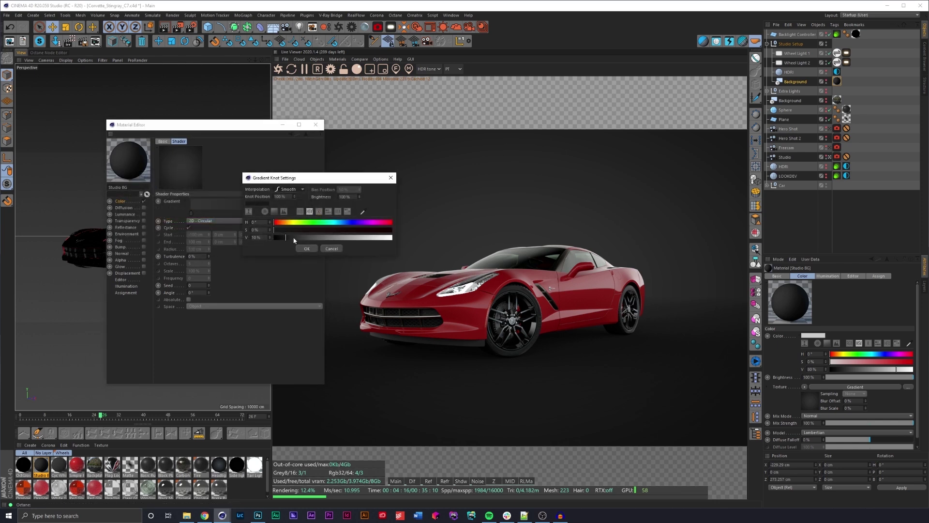
pyautogui.click(331, 248)
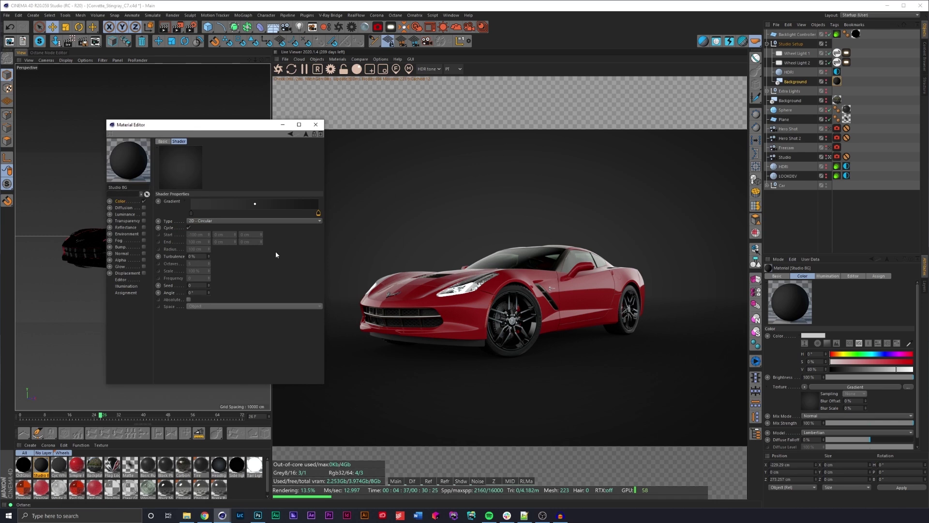
pyautogui.click(316, 124)
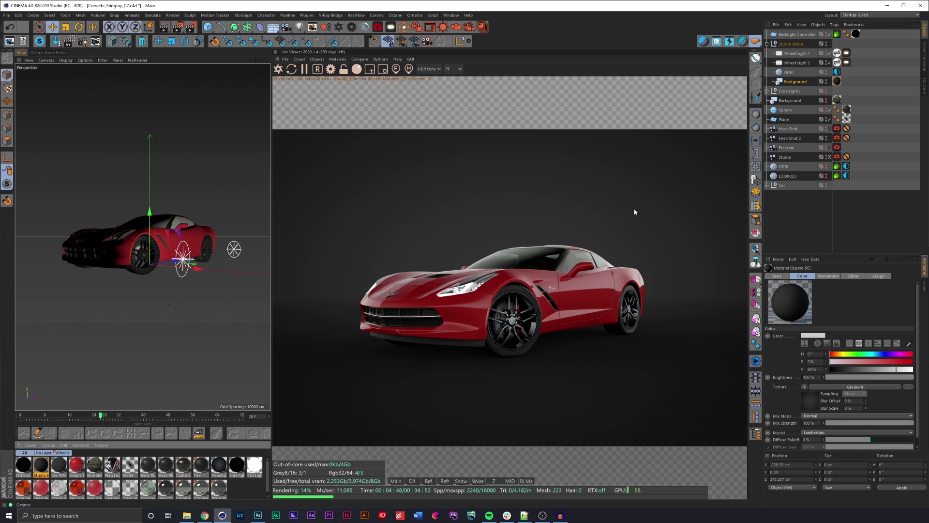
pyautogui.click(790, 205)
pyautogui.click(331, 70)
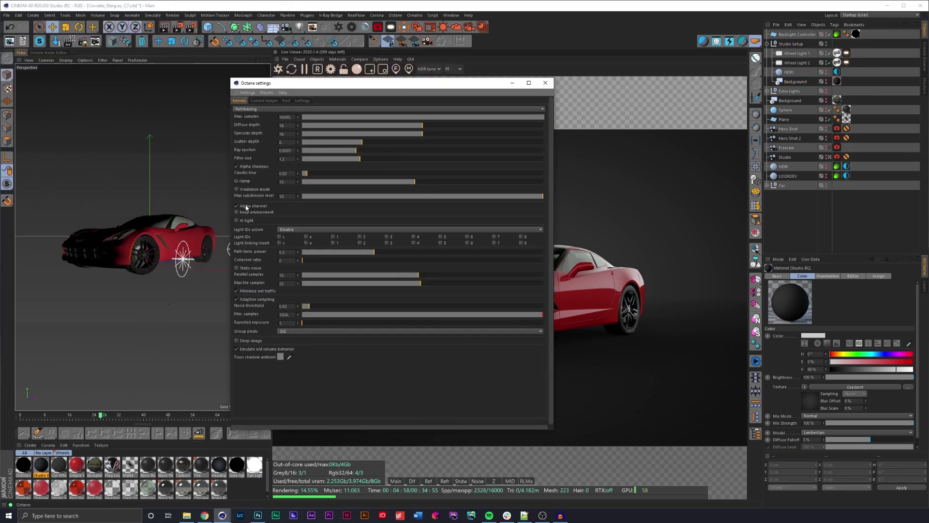
pyautogui.click(546, 83)
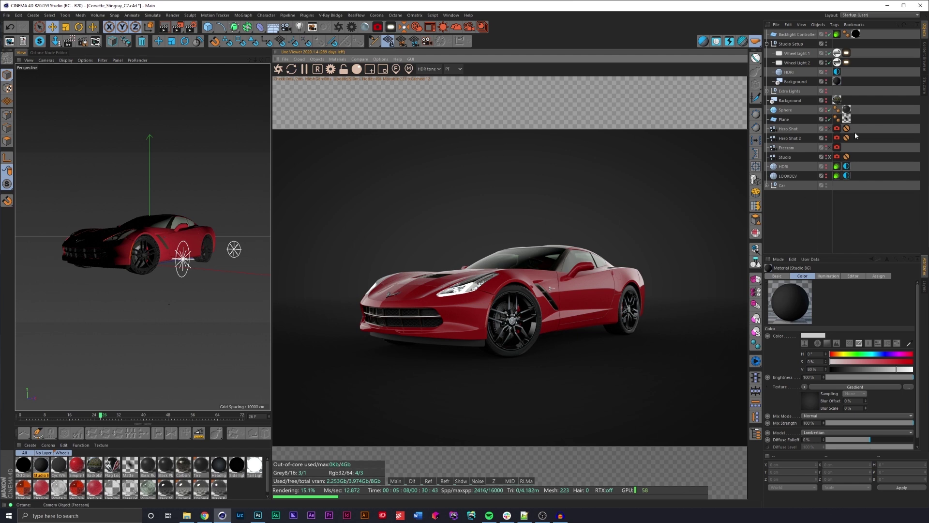
pyautogui.click(837, 81)
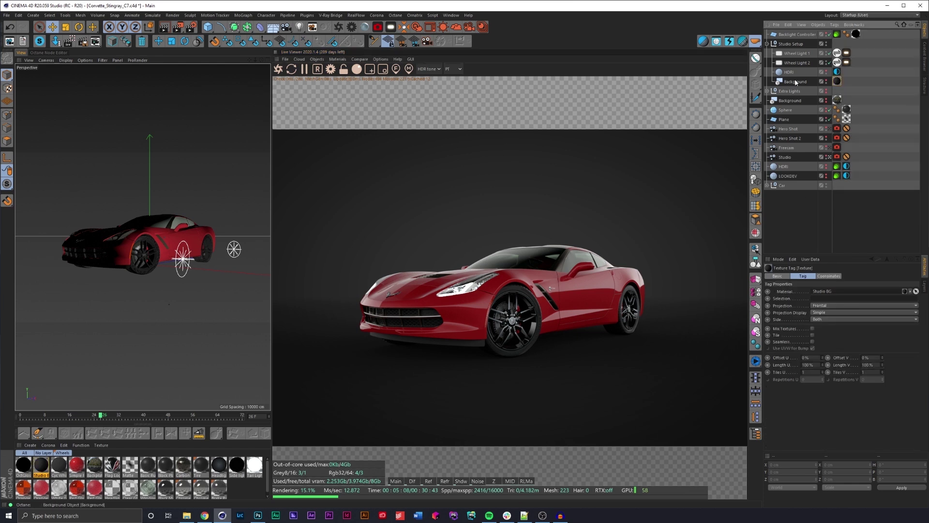
pyautogui.click(821, 306)
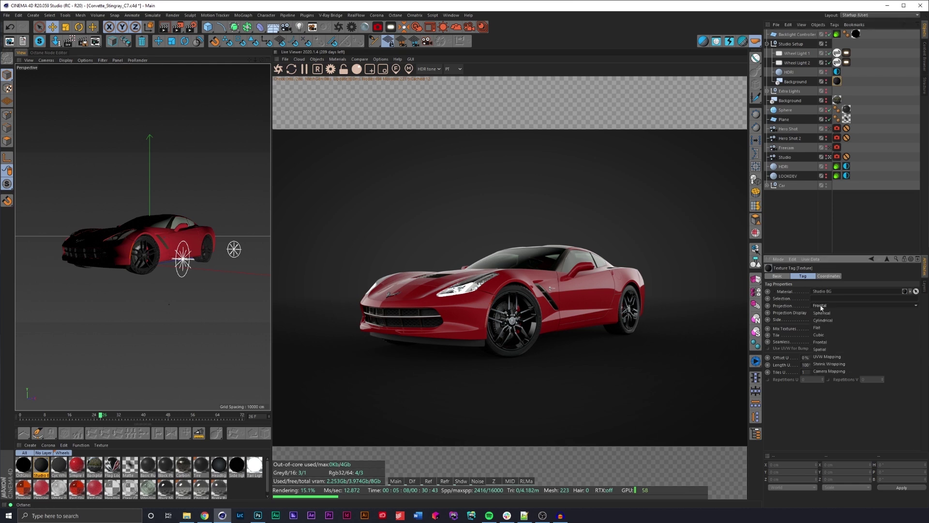
pyautogui.click(814, 224)
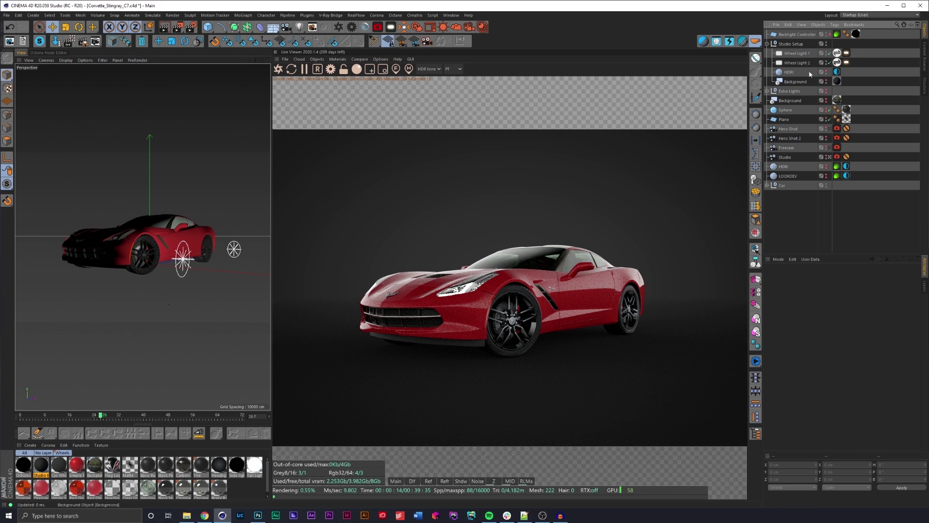
# - Select the Backlight Controller plane, orbit to see it, and show its Octane ObjectTag
pyautogui.click(798, 34)
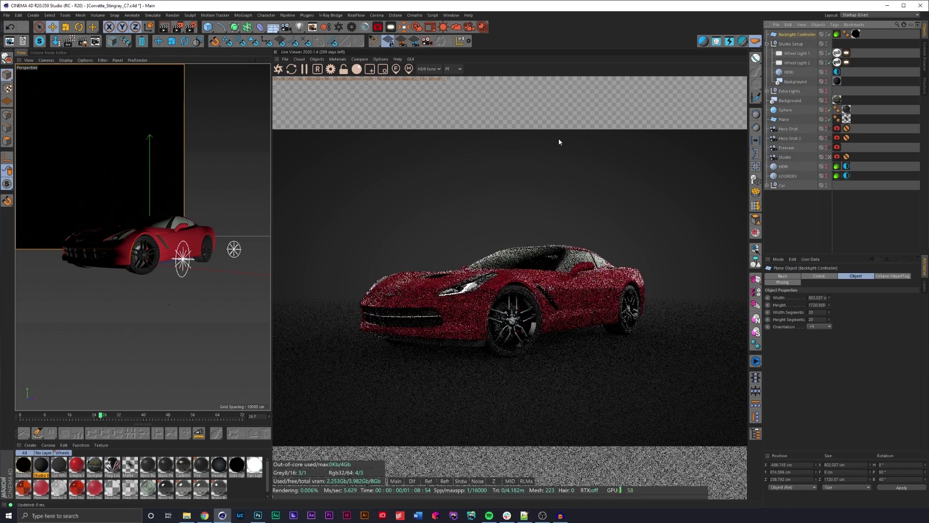
pyautogui.keyDown('alt'); pyautogui.moveTo(145, 223); pyautogui.dragTo(187, 240); pyautogui.keyUp('alt')
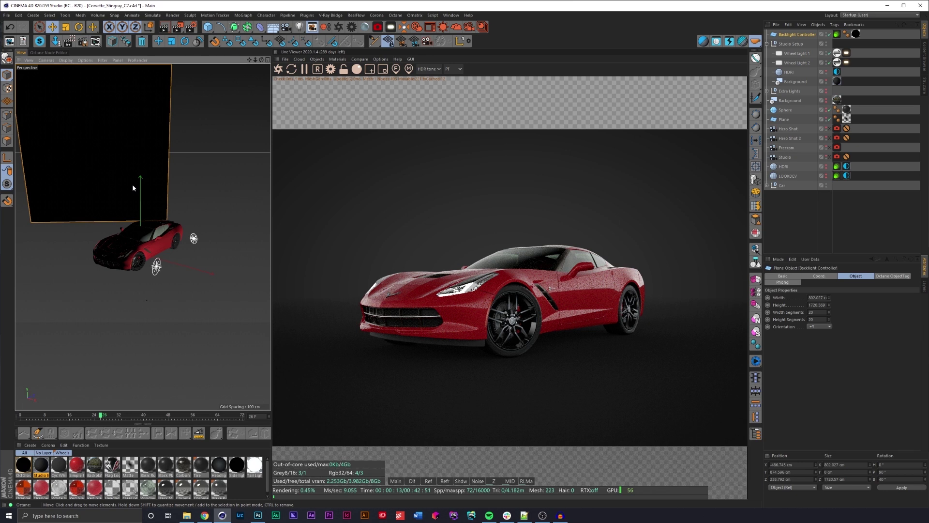
pyautogui.click(837, 34)
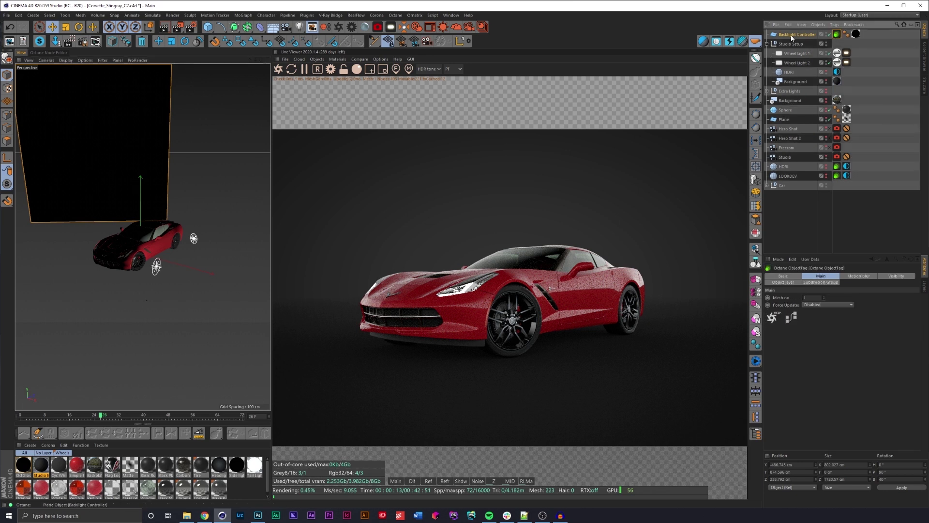
pyautogui.rightClick(792, 37)
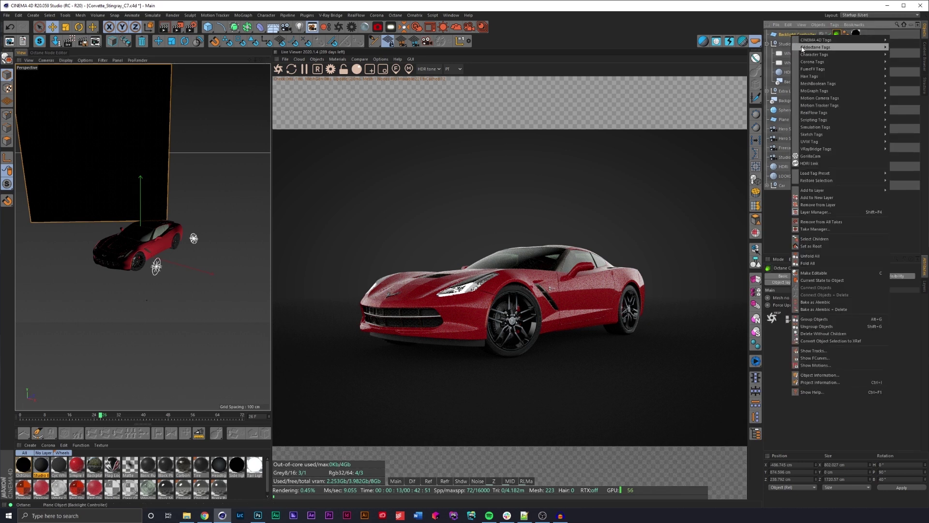
pyautogui.moveTo(805, 48)
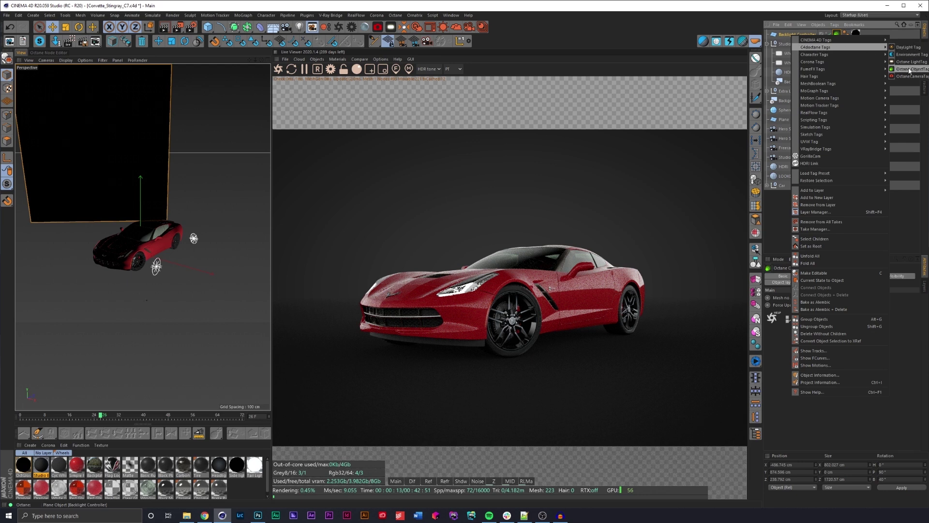
pyautogui.click(837, 35)
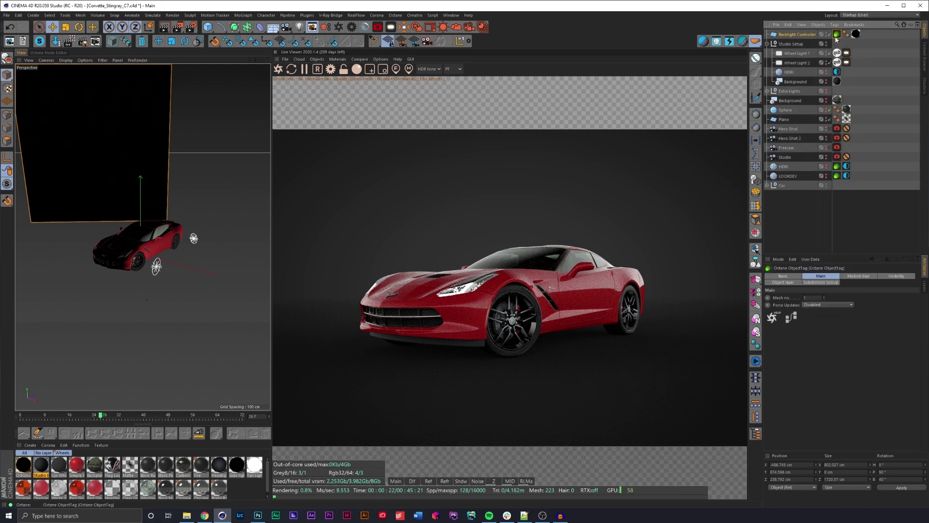
# - Preview the Backlight Controller's Octane tag General visibility at 1 and 0, then settle on 0.5
pyautogui.click(897, 276)
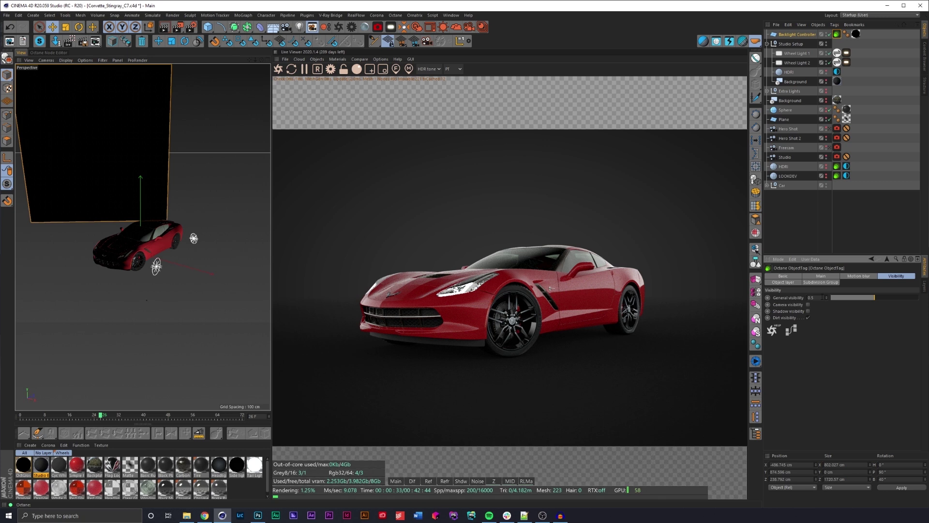
pyautogui.moveTo(882, 299); pyautogui.dragTo(909, 299)
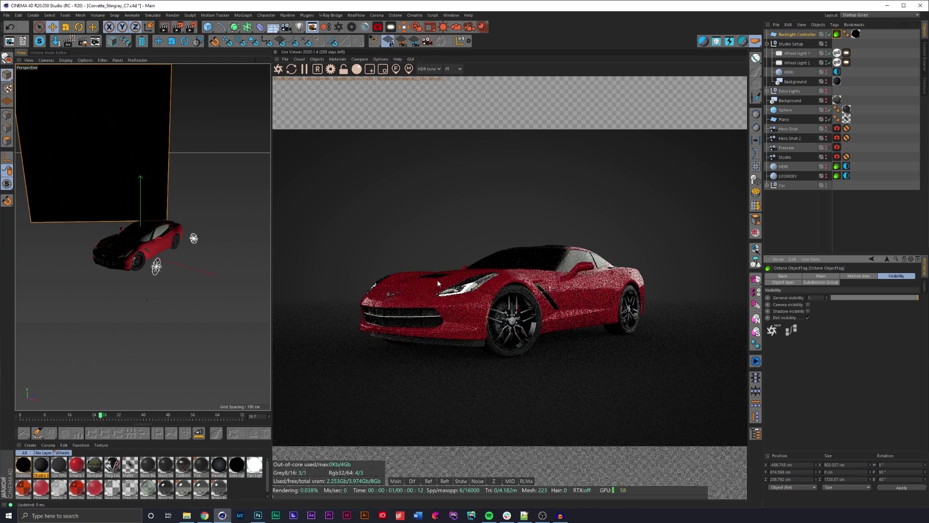
pyautogui.moveTo(853, 297); pyautogui.dragTo(818, 298)
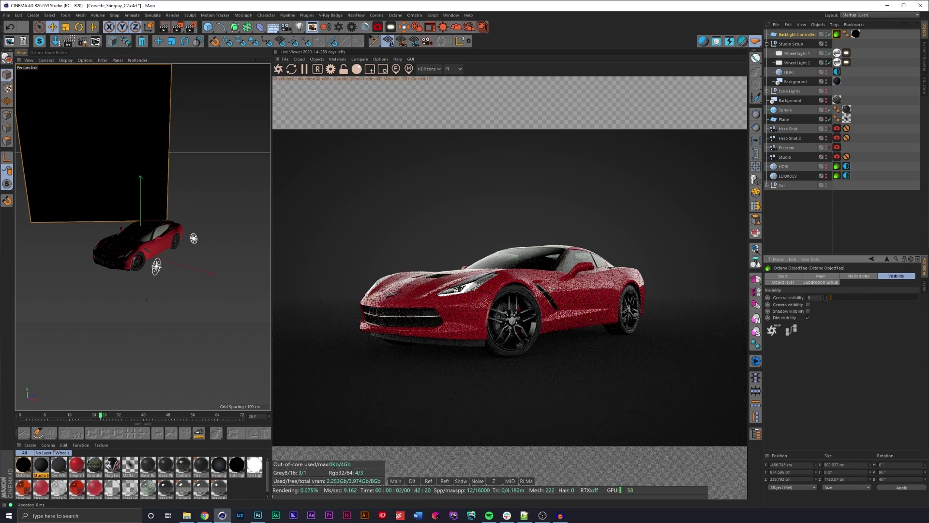
pyautogui.moveTo(831, 297); pyautogui.dragTo(875, 297)
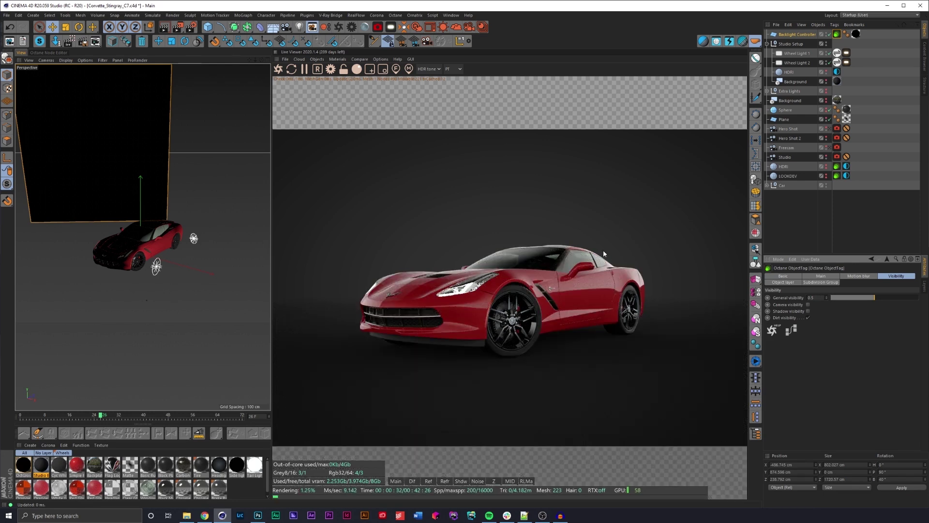
pyautogui.click(830, 158)
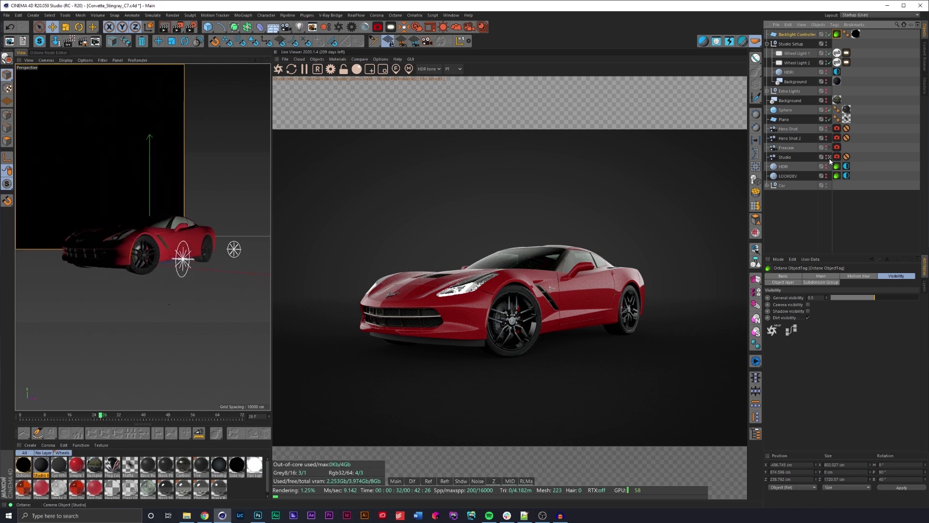